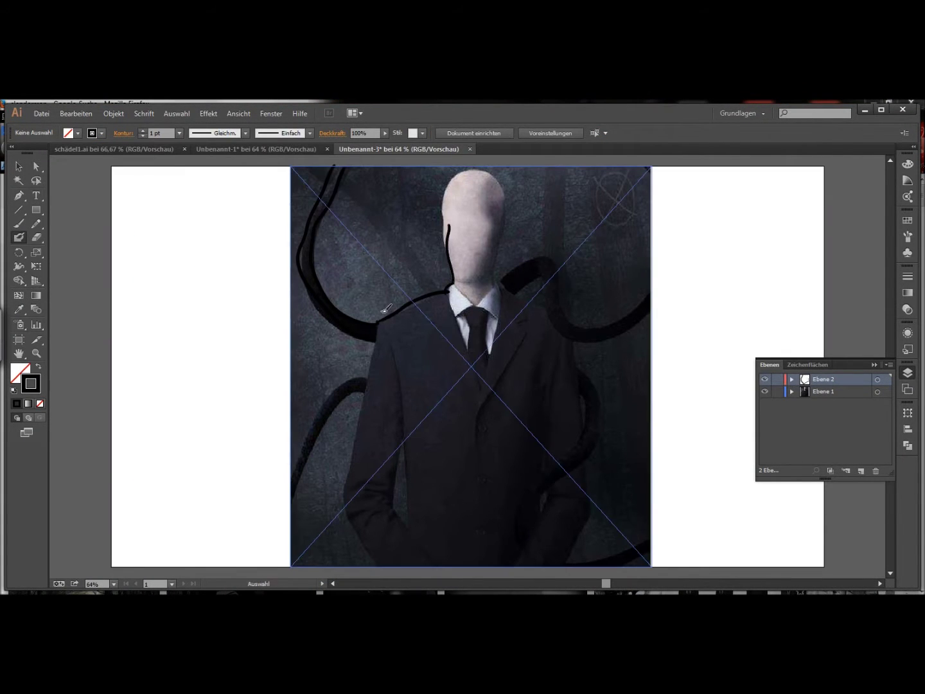
# Trace the left arm, lower hand, lapel and V-neck lines in bold black
pyautogui.click(766, 392)
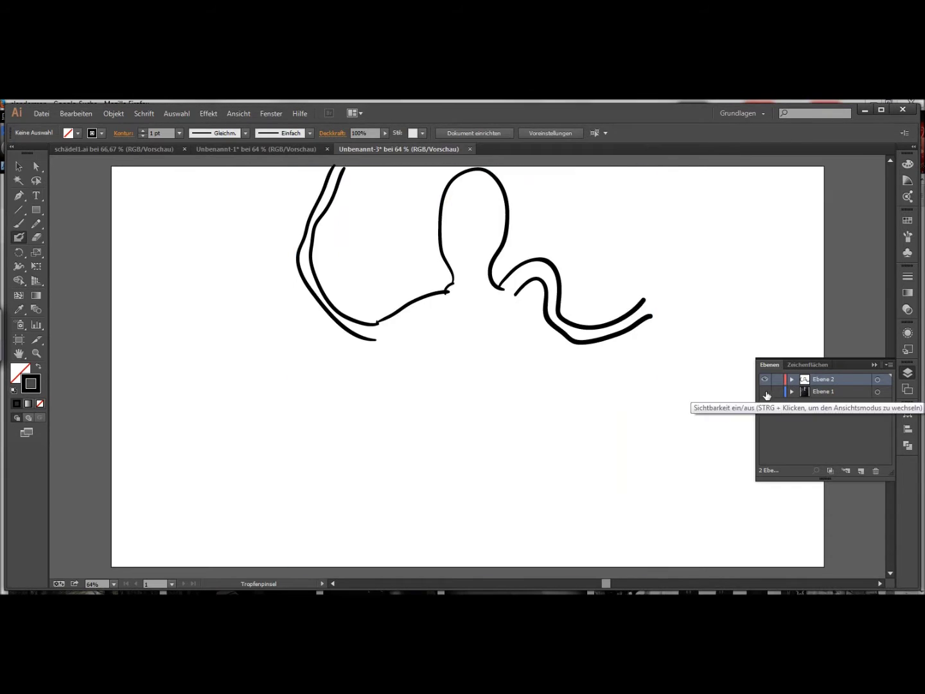
pyautogui.scroll(-1, 561, 344)
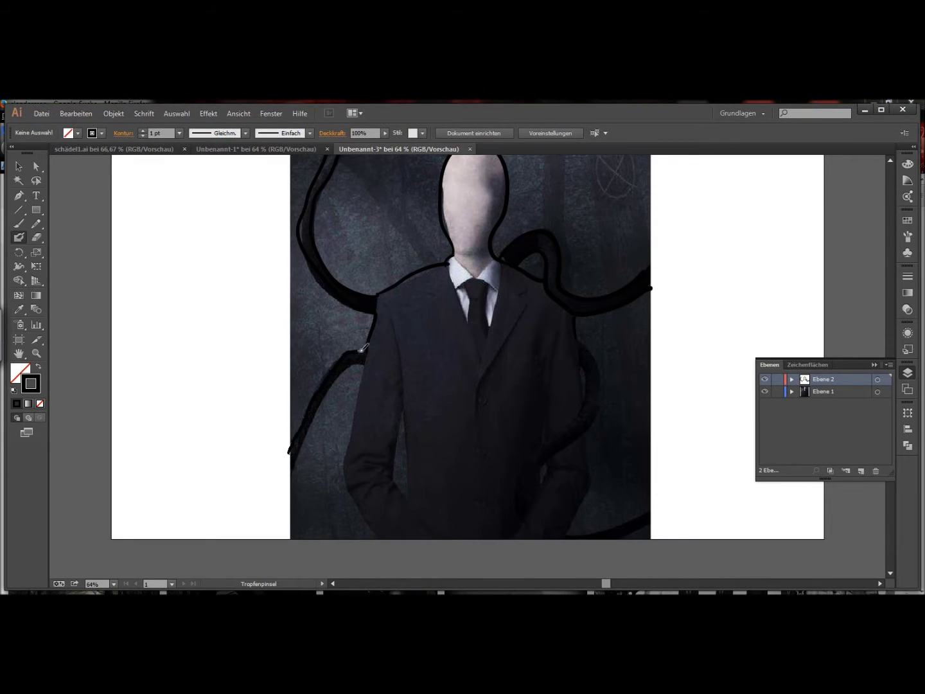
pyautogui.moveTo(419, 419)
pyautogui.mouseDown()
pyautogui.moveTo(396, 498)
pyautogui.moveTo(432, 540)
pyautogui.mouseUp()
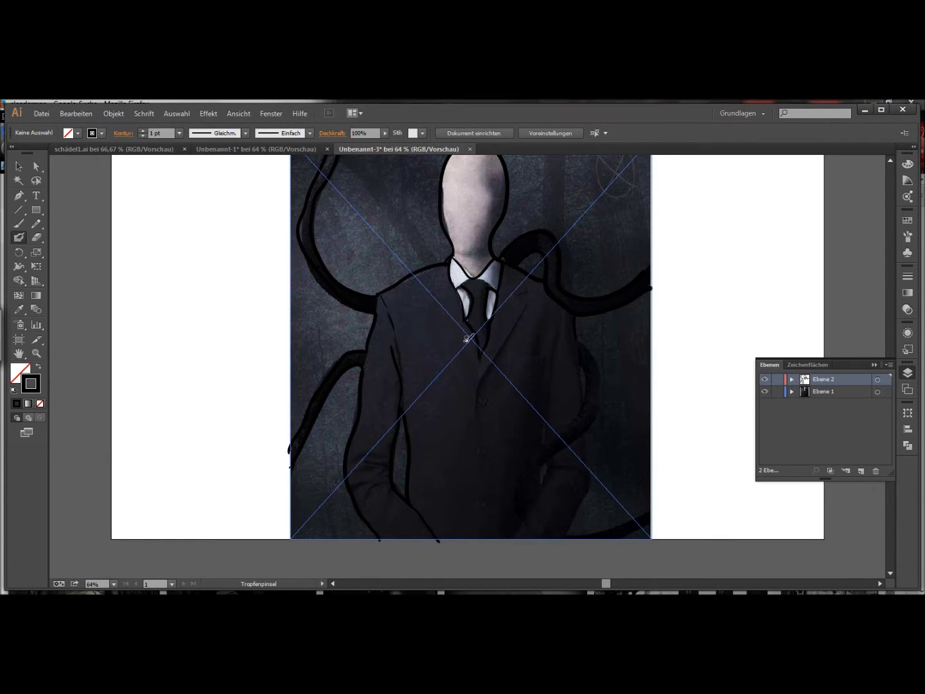
pyautogui.moveTo(477, 385)
pyautogui.mouseDown()
pyautogui.moveTo(443, 282)
pyautogui.moveTo(479, 386)
pyautogui.mouseUp()
# Erase the inner lapel strokes, then outline the tie, collar, lapels and the jacket's right side
pyautogui.click(765, 390)
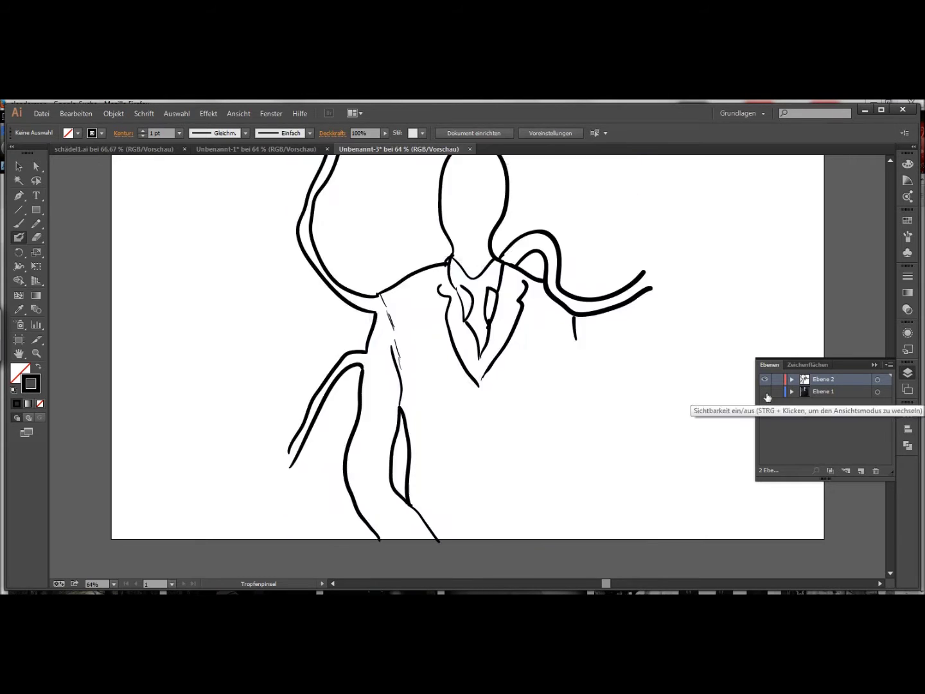
pyautogui.click(765, 391)
pyautogui.moveTo(488, 302)
pyautogui.mouseDown()
pyautogui.moveTo(445, 293)
pyautogui.moveTo(483, 360)
pyautogui.mouseUp()
pyautogui.moveTo(460, 291); pyautogui.dragTo(481, 357)
pyautogui.moveTo(513, 274)
pyautogui.mouseDown()
pyautogui.moveTo(479, 389)
pyautogui.moveTo(448, 314)
pyautogui.mouseUp()
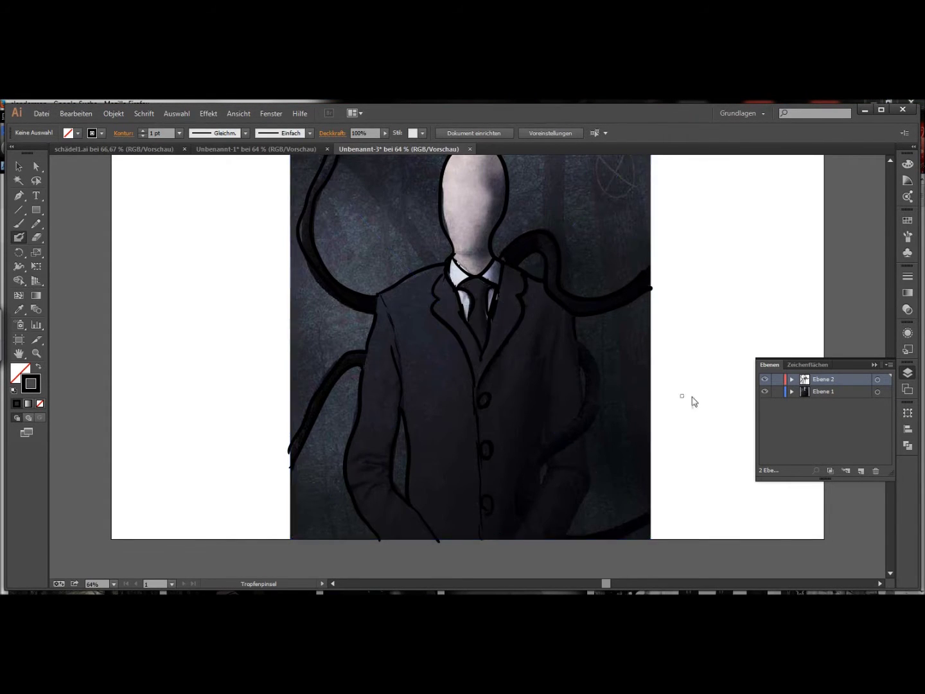
pyautogui.moveTo(579, 337); pyautogui.dragTo(585, 403)
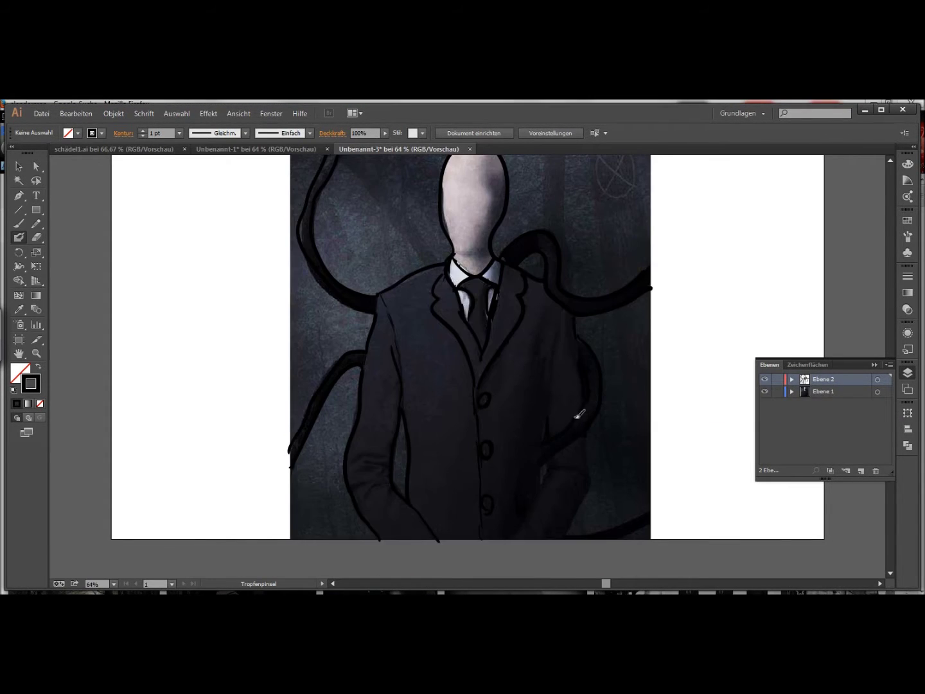
# Toggle the Ebene 1 photo to review the lines, leaving it hidden
pyautogui.click(765, 391)
pyautogui.click(765, 391)
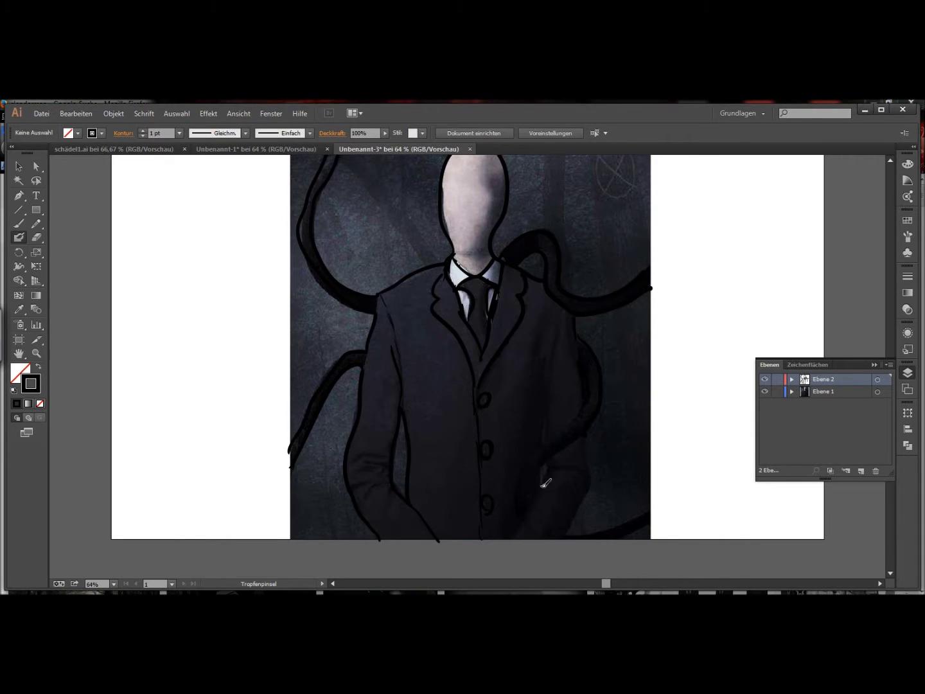
pyautogui.click(765, 392)
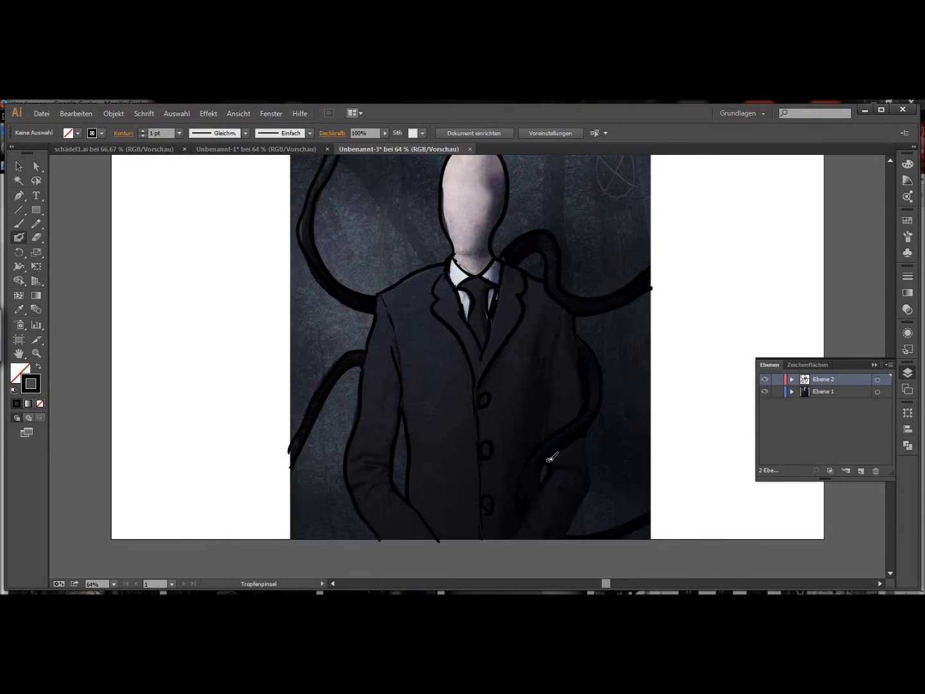
pyautogui.click(765, 391)
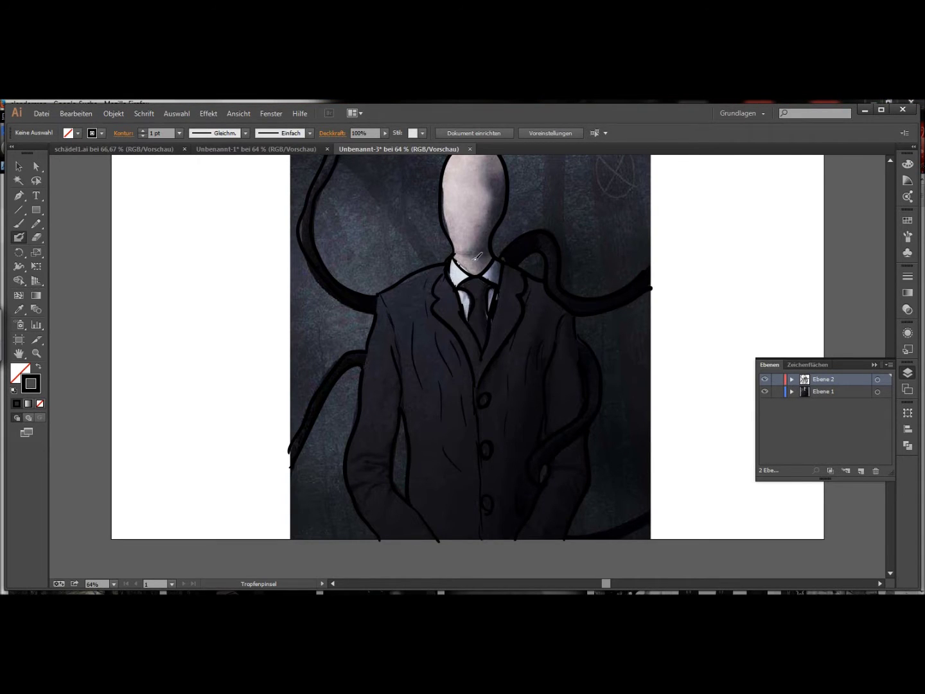
pyautogui.click(765, 391)
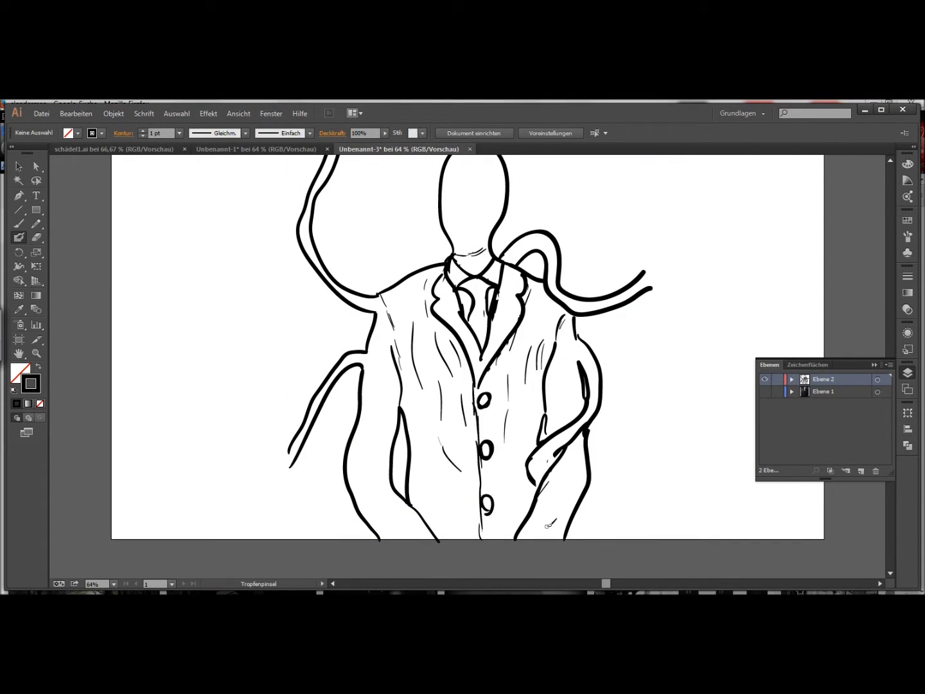
# Draw curved tentacles at lower right and left, plus a circle-and-slash symbol at upper right
pyautogui.moveTo(649, 513); pyautogui.dragTo(582, 502)
pyautogui.scroll(2, 318, 456)
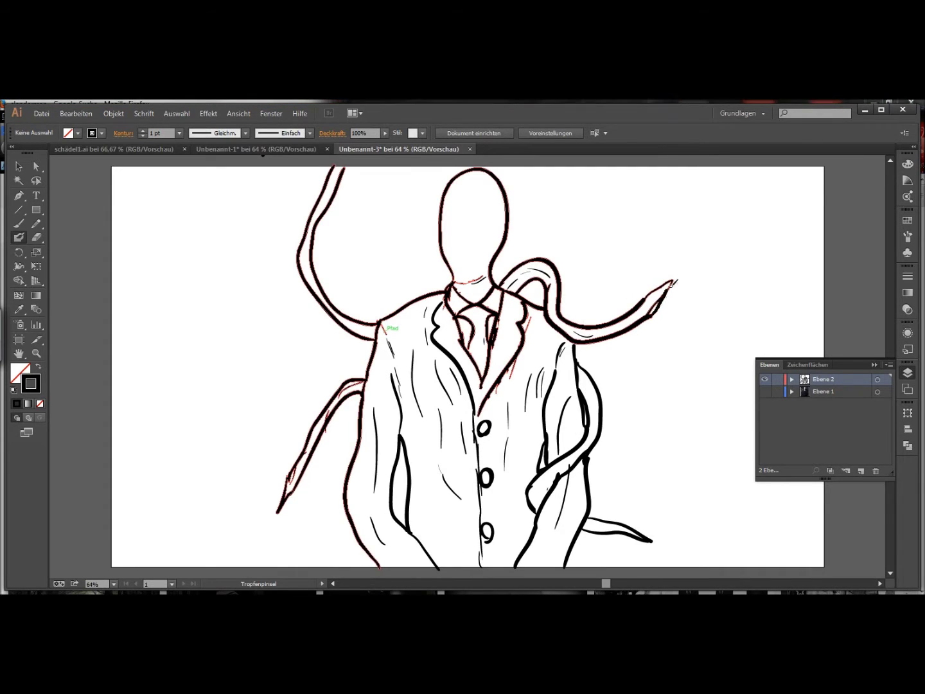
pyautogui.moveTo(643, 211)
pyautogui.mouseDown()
pyautogui.moveTo(633, 257)
pyautogui.moveTo(674, 219)
pyautogui.mouseUp()
pyautogui.click(765, 392)
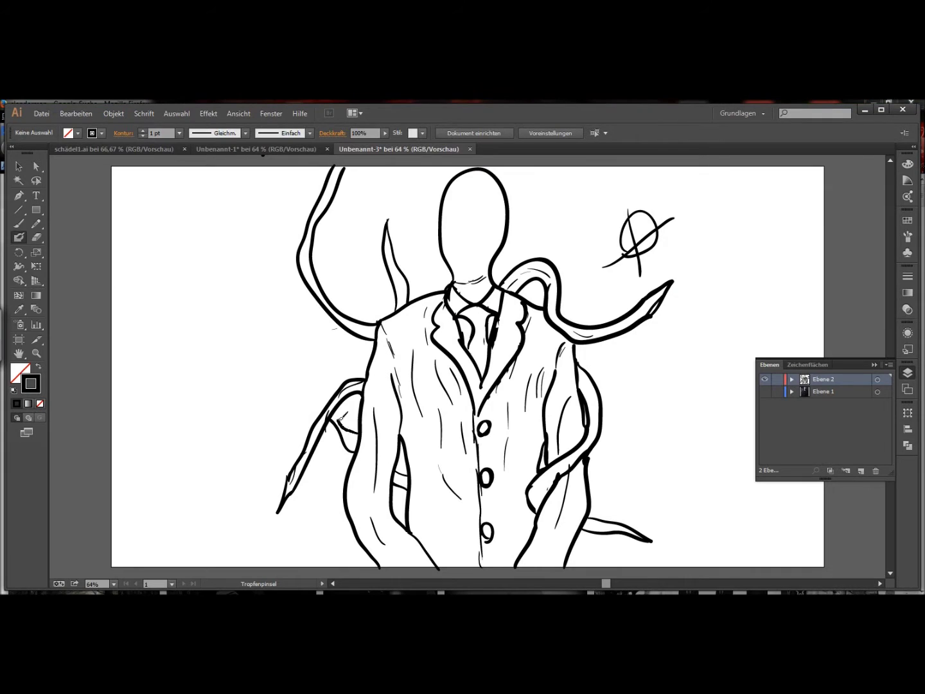
pyautogui.moveTo(357, 435); pyautogui.dragTo(257, 338)
pyautogui.scroll(-2, 257, 338)
pyautogui.scroll(3, 258, 338)
# Select all the line art with the Selection tool
pyautogui.press('v')
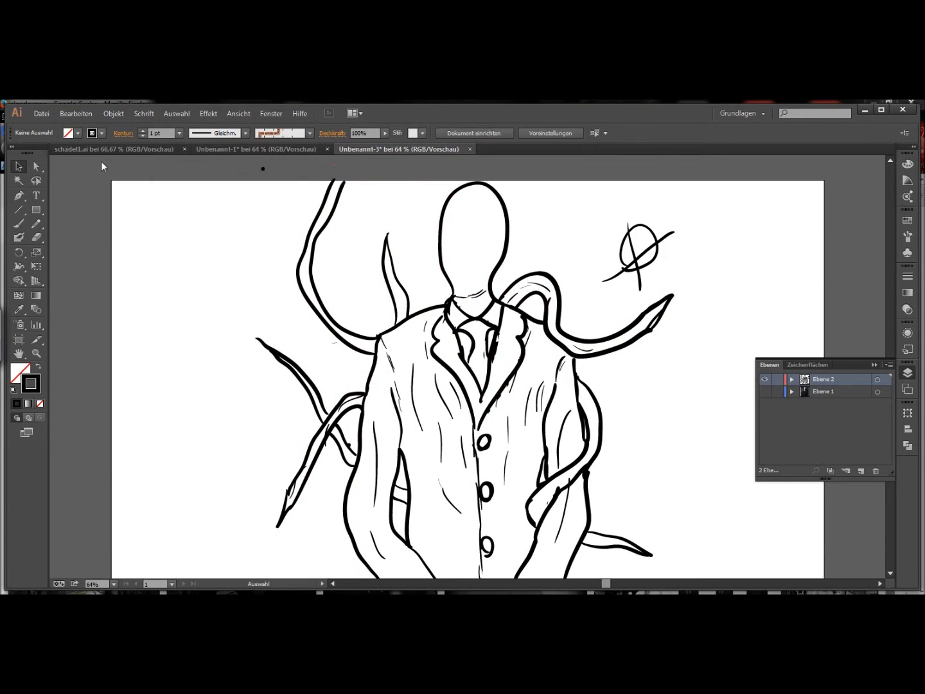
pyautogui.hotkey('ctrl', 'a')
pyautogui.click(114, 112)
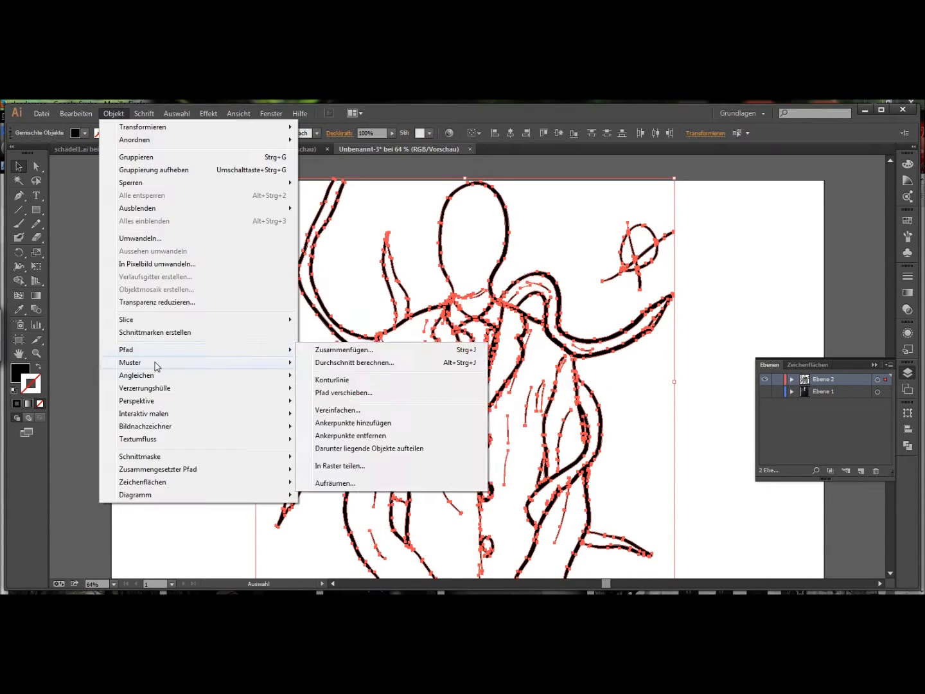
# Make the line art a Live Paint group and fill regions with the Live Paint Bucket
pyautogui.click(325, 423)
pyautogui.click(19, 280)
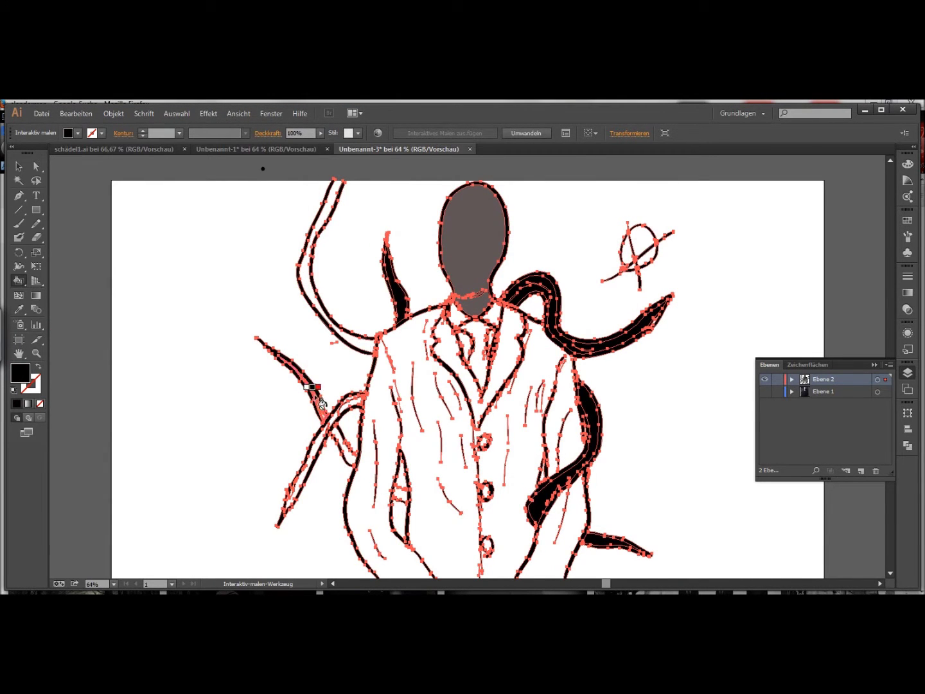
pyautogui.hotkey('ctrl', 'shift', 'a')
# Paint white Blob Brush highlight streaks on the right and left tentacles
pyautogui.hotkey('shift', 'b')
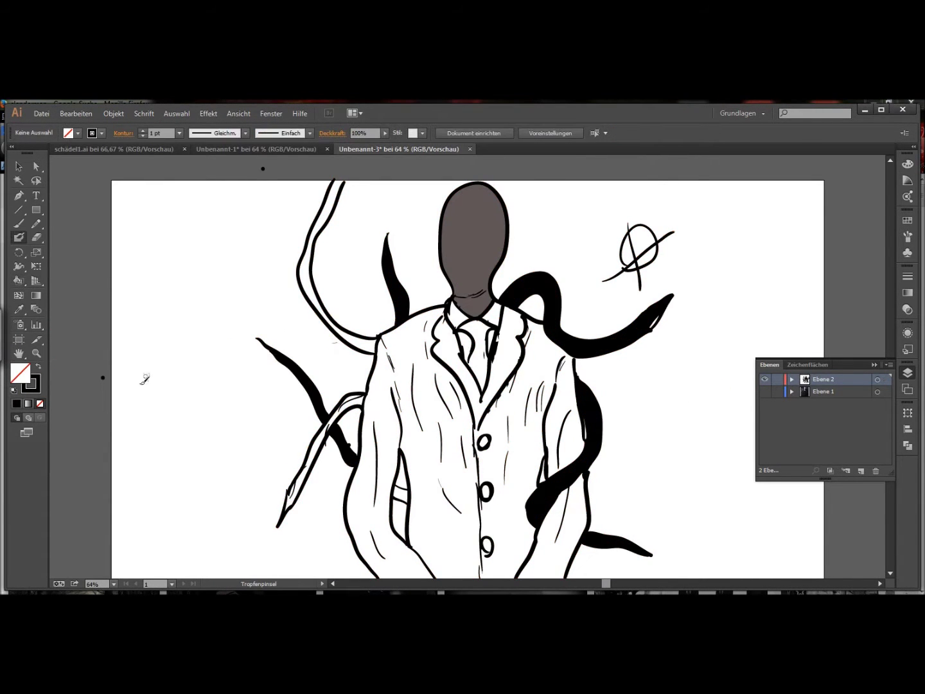
pyautogui.press('F6')
pyautogui.moveTo(626, 337); pyautogui.dragTo(587, 351)
pyautogui.moveTo(521, 297); pyautogui.dragTo(546, 277)
pyautogui.moveTo(393, 285); pyautogui.dragTo(400, 298)
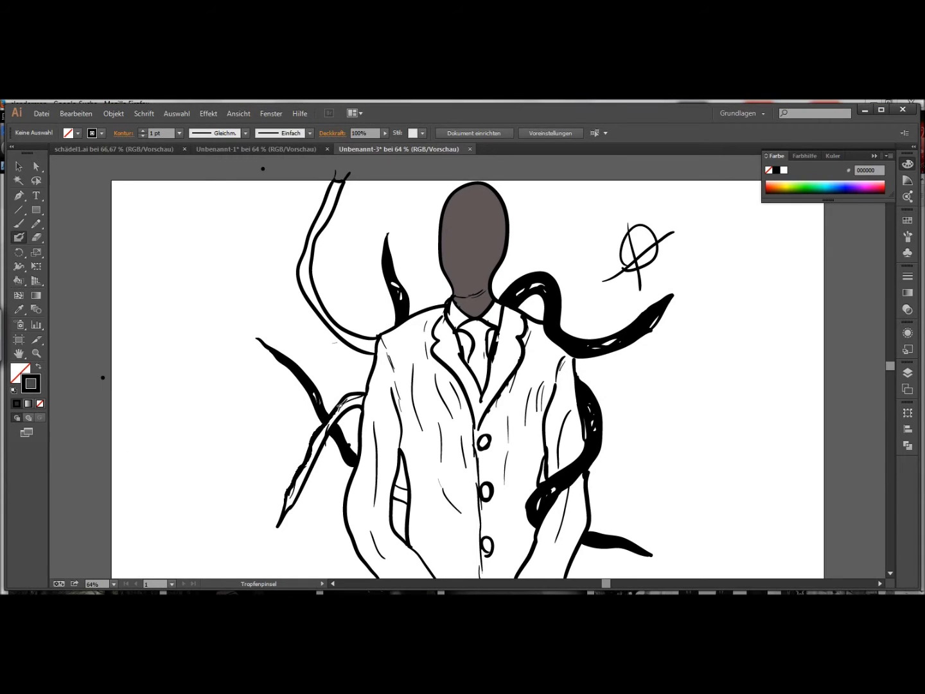
# Hide the photo and fill the tie and buttons with dark brown
pyautogui.press('k')
pyautogui.scroll(-1, 590, 412)
pyautogui.click(765, 392)
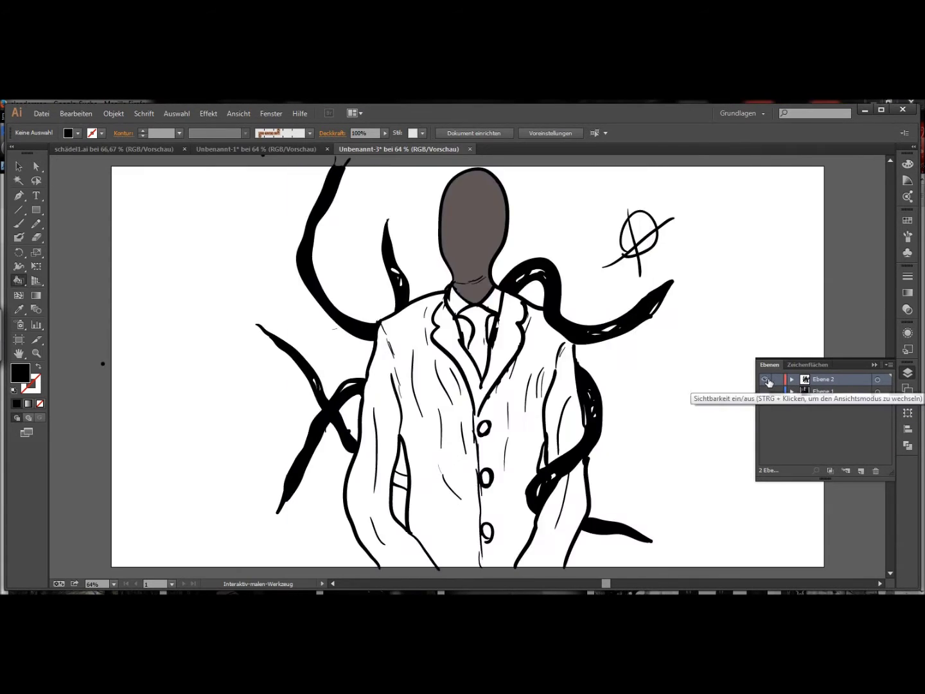
pyautogui.doubleClick(20, 372)
pyautogui.press('Return')
pyautogui.click(766, 391)
pyautogui.click(472, 378)
# Paint dark strokes along the coat's bottom edge and swap fill and stroke colours
pyautogui.hotkey('shift', 'b')
pyautogui.moveTo(483, 418)
pyautogui.mouseDown()
pyautogui.moveTo(486, 552)
pyautogui.moveTo(464, 571)
pyautogui.moveTo(558, 563)
pyautogui.mouseUp()
pyautogui.press('F7')
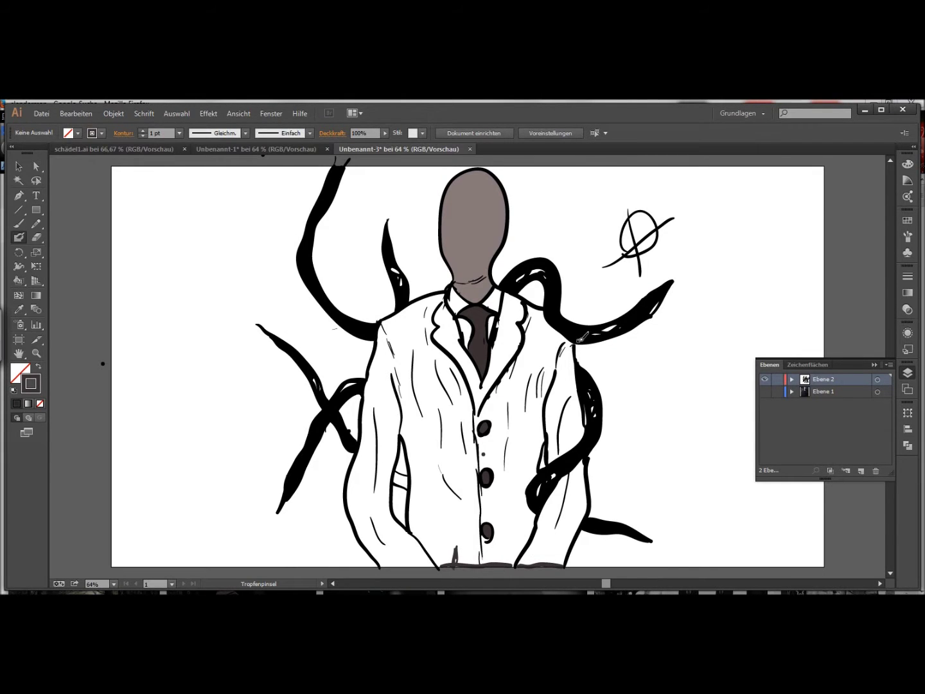
pyautogui.press('F6')
pyautogui.hotkey('shift', 'x')
pyautogui.press('v')
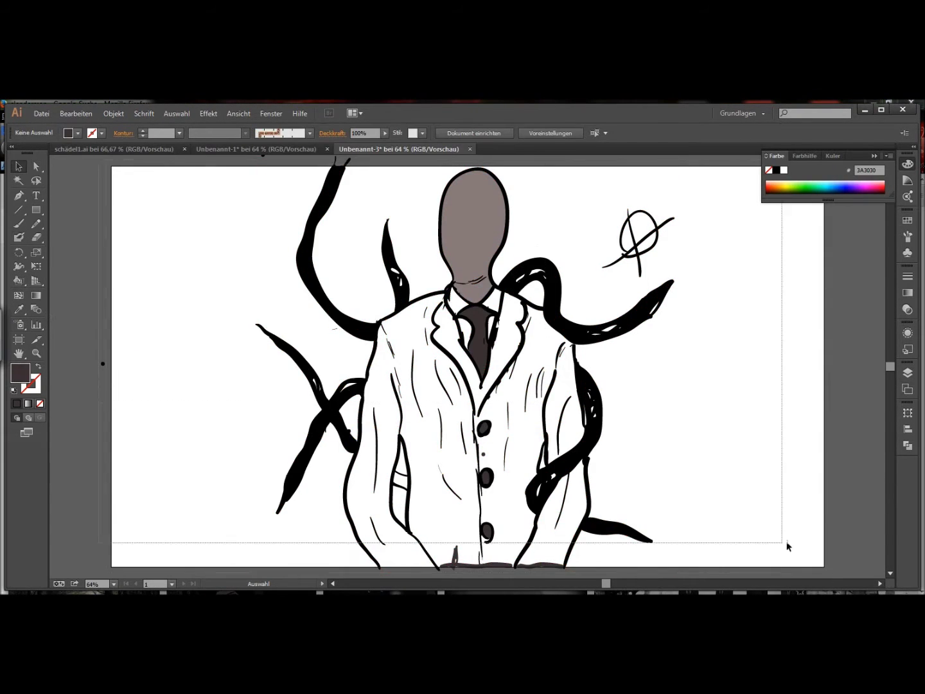
# Select all, set a black stroke with no fill, and draw a line closing the coat's bottom edge
pyautogui.hotkey('ctrl', 'a')
pyautogui.hotkey('ctrl', 'alt', 'x')
pyautogui.press('Return')
pyautogui.doubleClick(31, 384)
pyautogui.press('Return')
pyautogui.hotkey('shift', 'b')
pyautogui.press('/')
pyautogui.moveTo(380, 570); pyautogui.dragTo(561, 564)
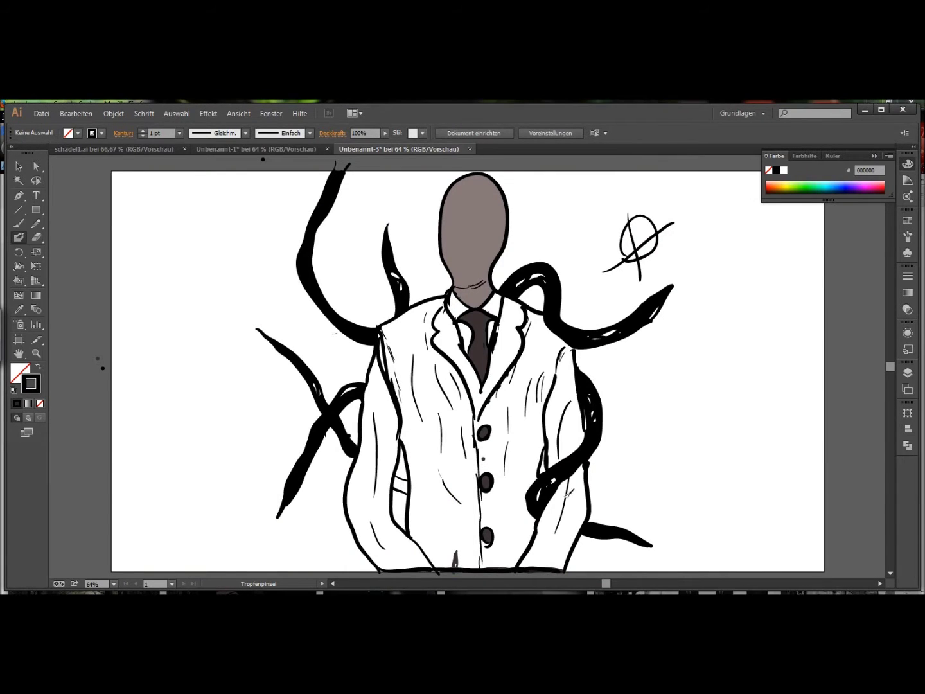
# Pick a very dark coat colour and dismiss the Live Paint warning
pyautogui.doubleClick(20, 375)
pyautogui.press('Return')
pyautogui.press('k')
pyautogui.click(380, 488)
pyautogui.press('Return')
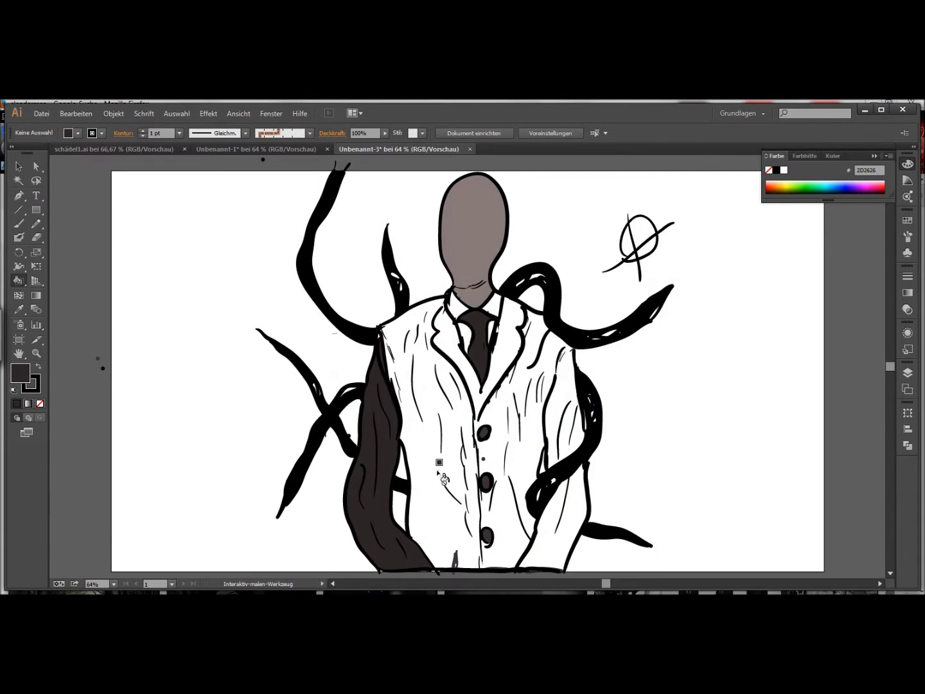
pyautogui.hotkey('shift', 'b')
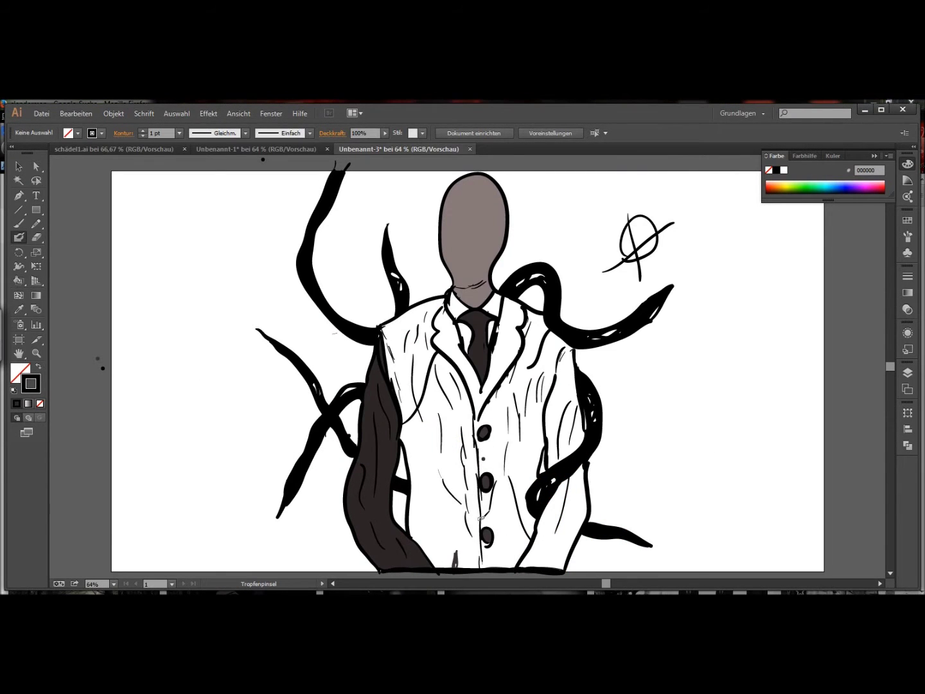
# Fill the upper-left coat panel with dark brown
pyautogui.doubleClick(20, 374)
pyautogui.press('Return')
pyautogui.press('k')
pyautogui.click(648, 432)
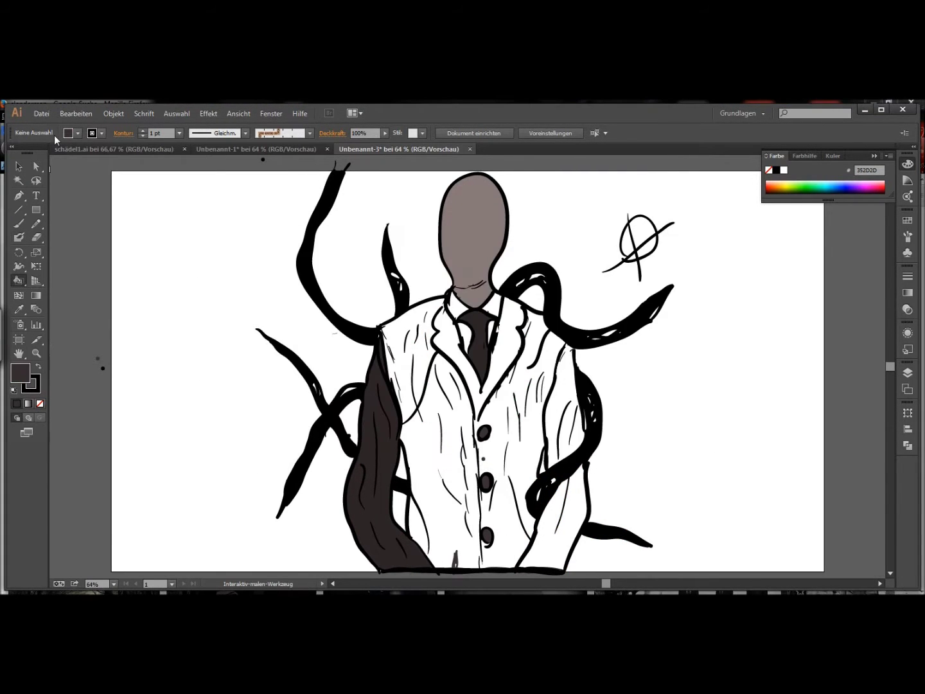
pyautogui.click(411, 347)
pyautogui.hotkey('shift', 'b')
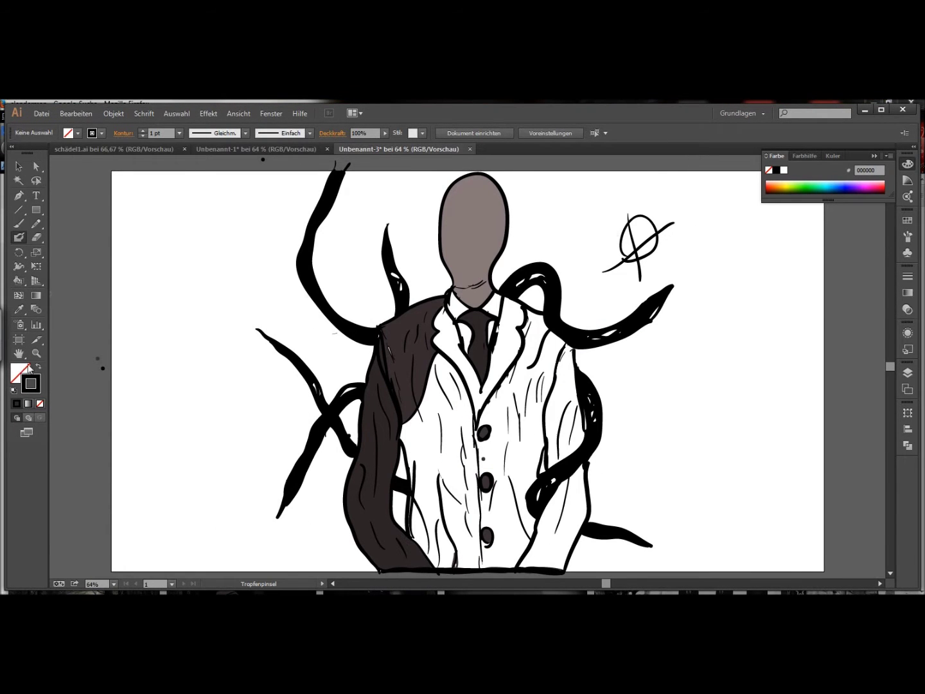
# Fill the lapels and coat side panels brown, alternating with Blob Brush grain lines
pyautogui.press('k')
pyautogui.click(560, 399)
pyautogui.click(489, 347)
pyautogui.click(385, 450)
pyautogui.hotkey('shift', 'b')
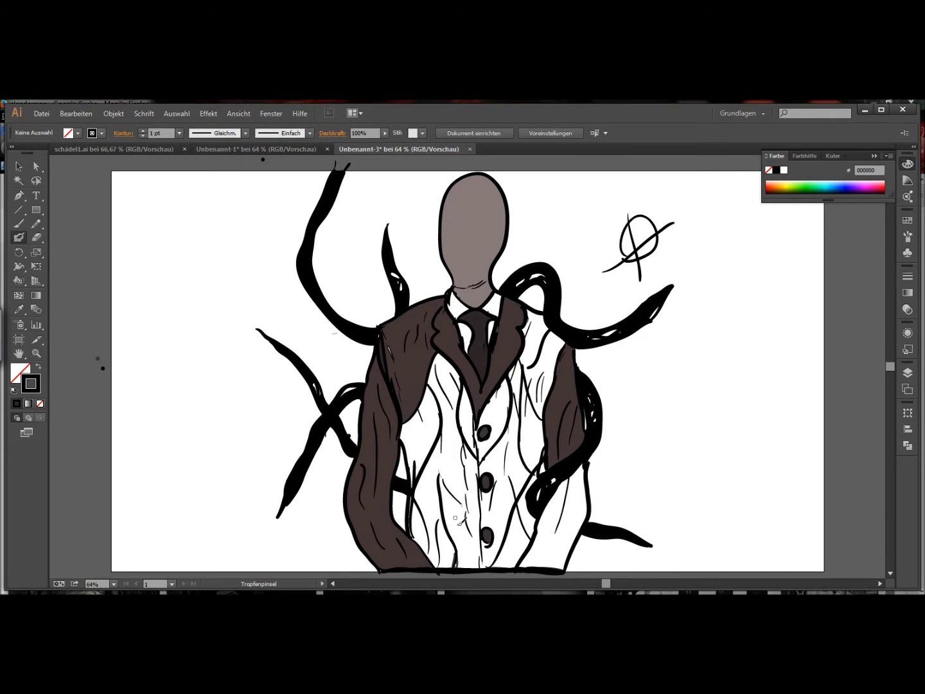
pyautogui.click(18, 281)
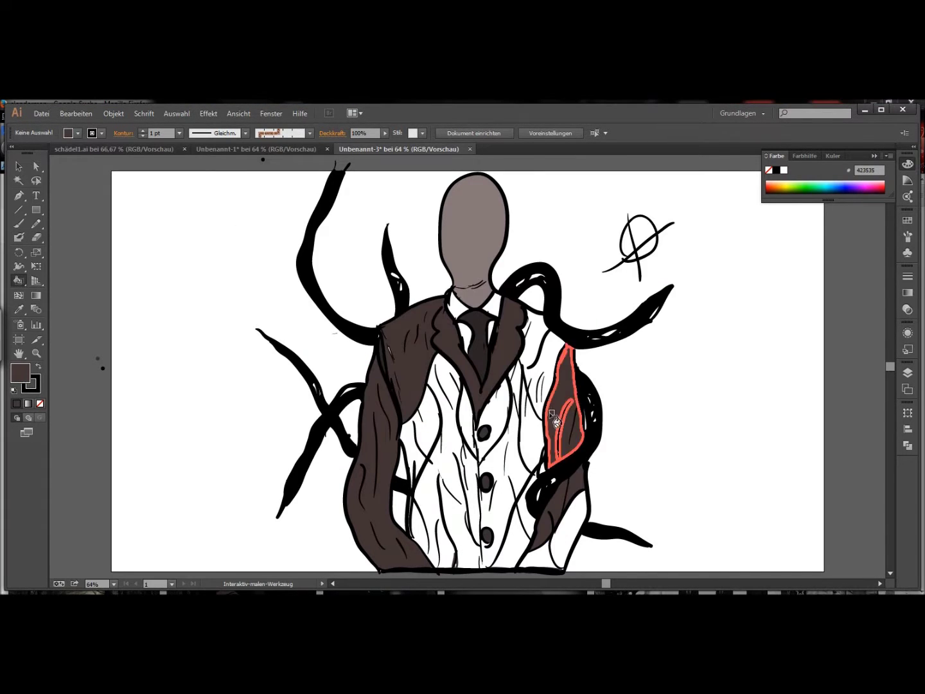
pyautogui.hotkey('shift', 'b')
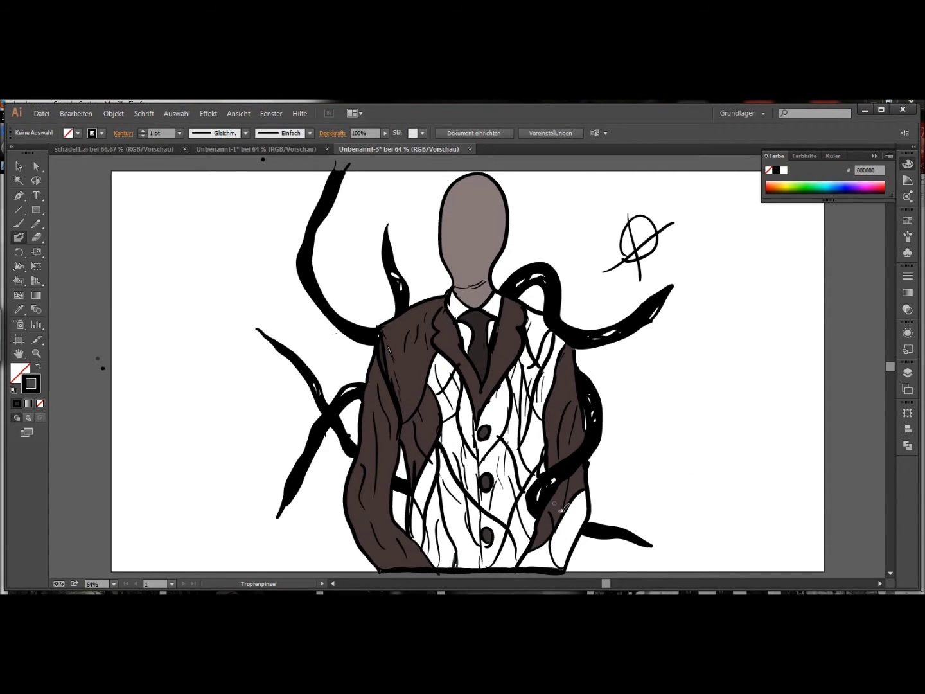
pyautogui.press('k')
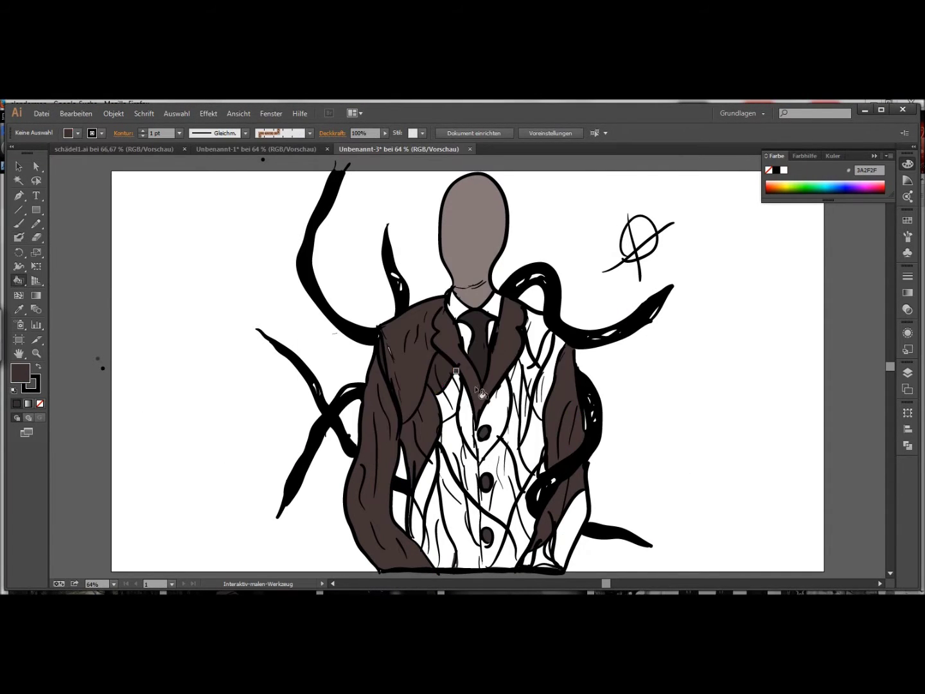
pyautogui.scroll(-1, 556, 453)
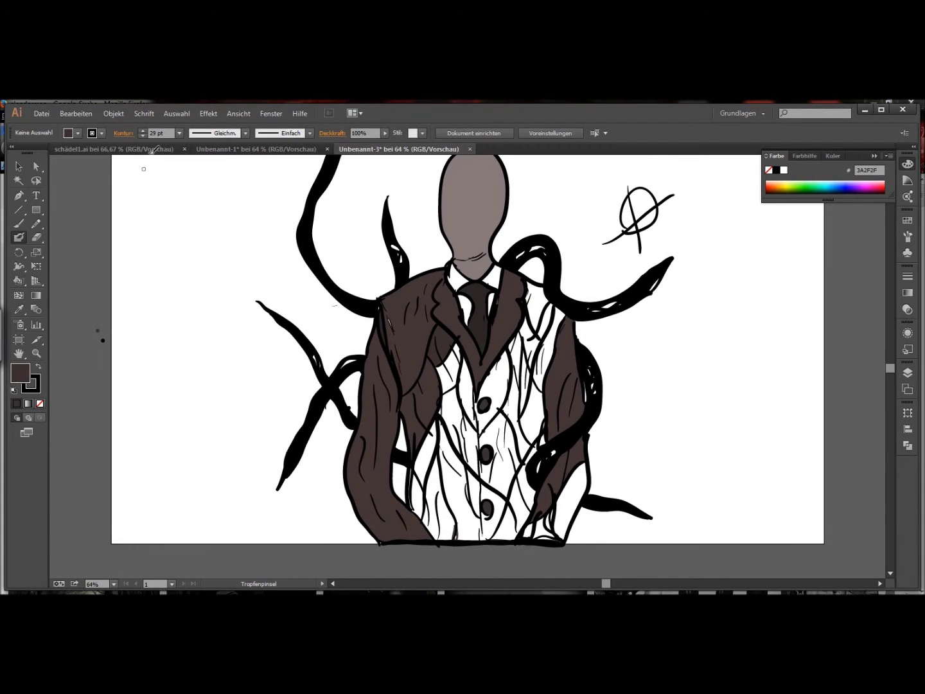
# Zoom in on the vest and paint dark brown over its middle and right side
pyautogui.moveTo(426, 432); pyautogui.dragTo(478, 425)
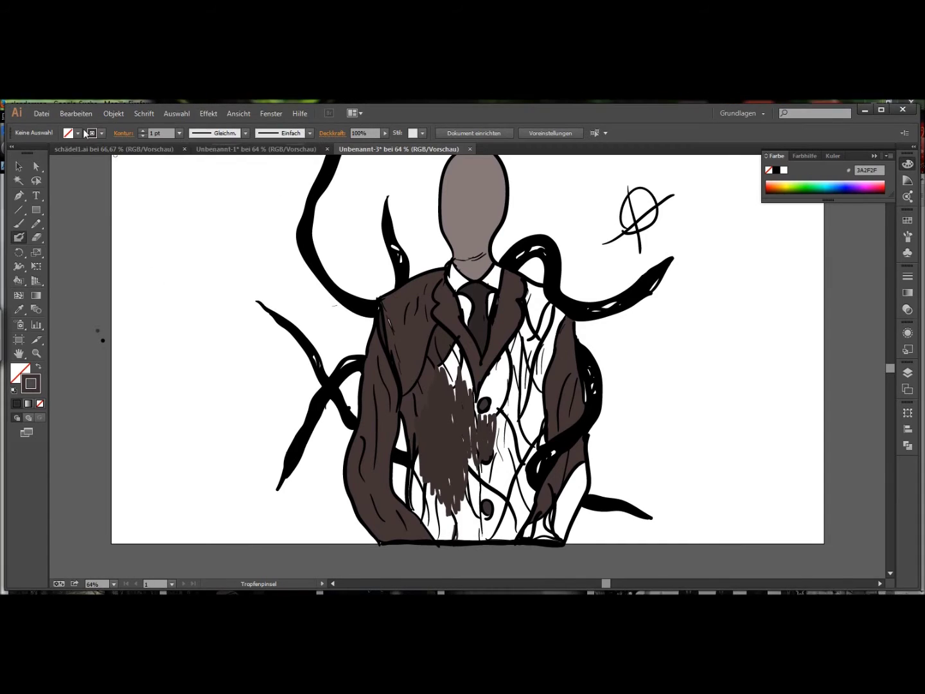
pyautogui.press('z')
pyautogui.click(458, 354)
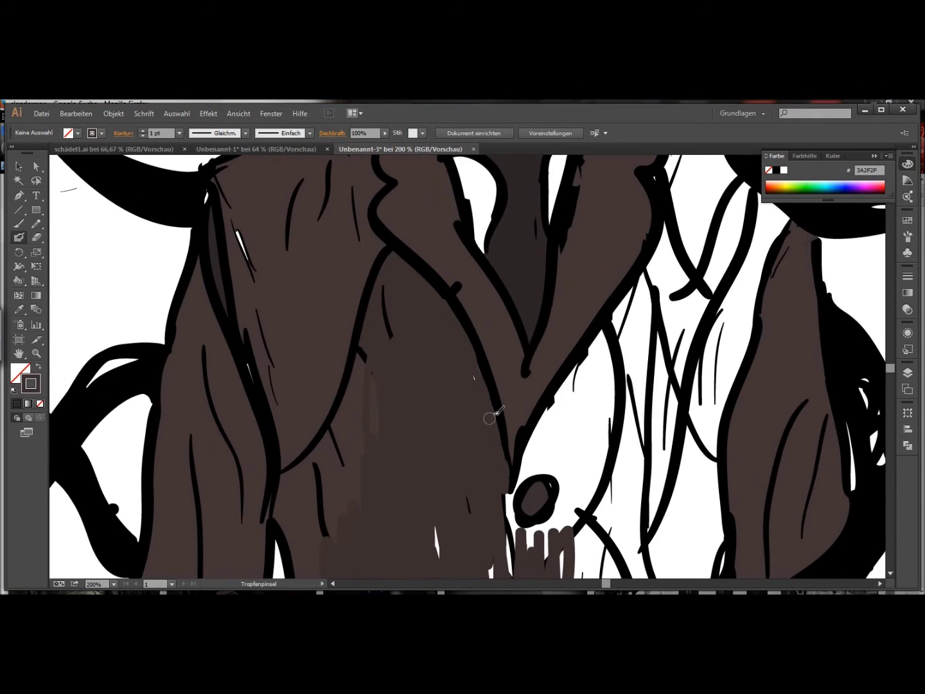
pyautogui.moveTo(490, 409)
pyautogui.mouseDown()
pyautogui.moveTo(635, 497)
pyautogui.moveTo(655, 316)
pyautogui.mouseUp()
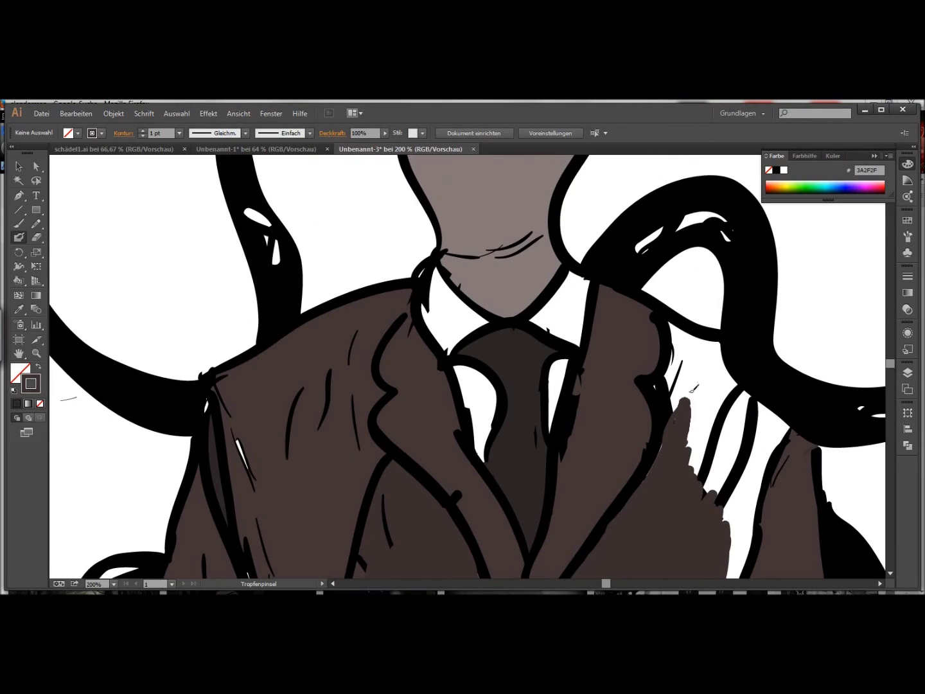
pyautogui.moveTo(707, 489)
pyautogui.mouseDown()
pyautogui.moveTo(672, 386)
pyautogui.moveTo(731, 374)
pyautogui.moveTo(761, 511)
pyautogui.mouseUp()
# Extend the brown across the vest's left edge and right gaps, down toward the bottom
pyautogui.scroll(-3, 783, 473)
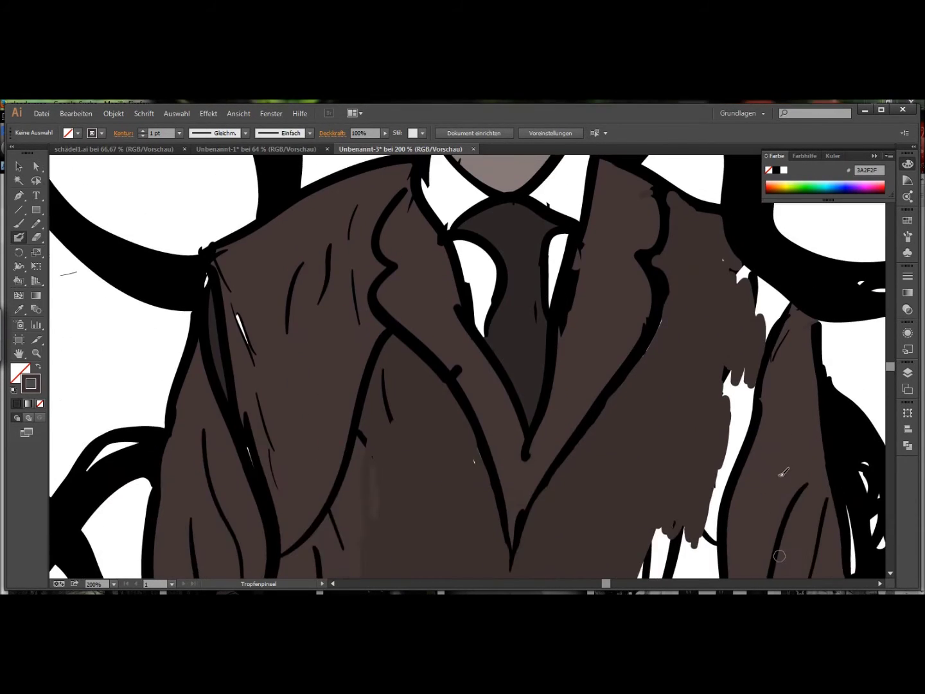
pyautogui.scroll(-4, 583, 315)
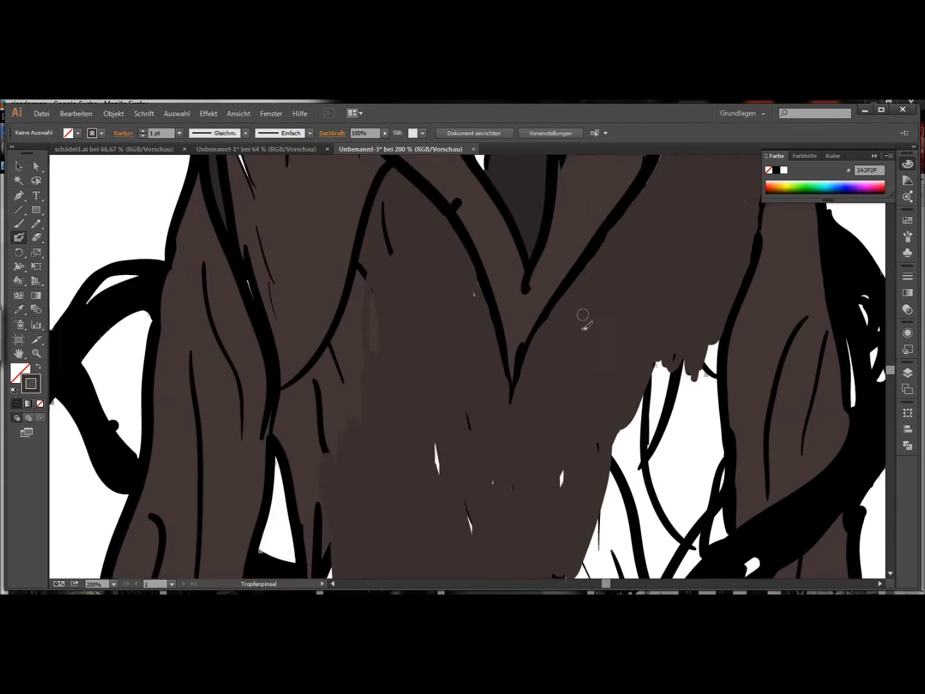
pyautogui.scroll(-5, 582, 317)
pyautogui.moveTo(327, 341); pyautogui.dragTo(312, 540)
pyautogui.moveTo(601, 373)
pyautogui.mouseDown()
pyautogui.moveTo(614, 328)
pyautogui.moveTo(710, 193)
pyautogui.mouseUp()
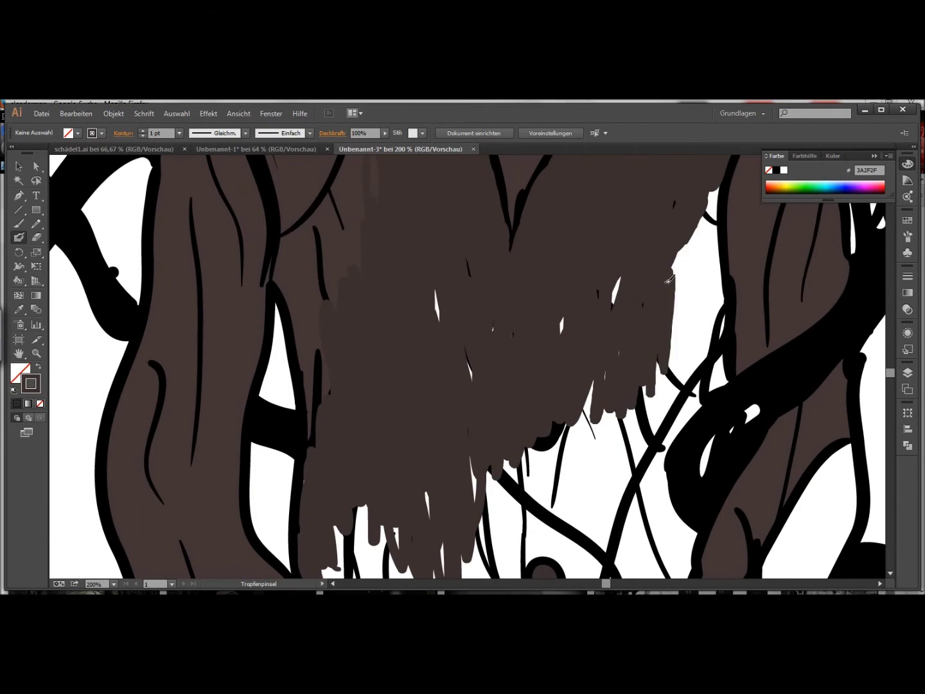
pyautogui.moveTo(594, 396); pyautogui.dragTo(489, 508)
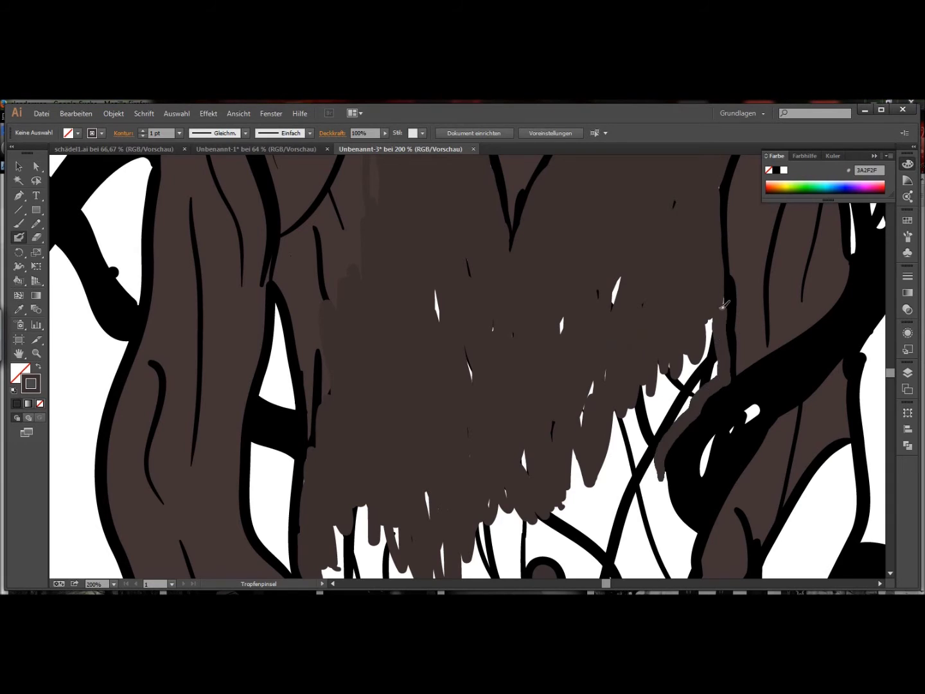
pyautogui.moveTo(725, 305); pyautogui.dragTo(651, 355)
pyautogui.scroll(-5, 468, 346)
pyautogui.moveTo(328, 386)
pyautogui.mouseDown()
pyautogui.moveTo(534, 399)
pyautogui.moveTo(579, 385)
pyautogui.moveTo(581, 371)
pyautogui.moveTo(687, 309)
pyautogui.moveTo(673, 428)
pyautogui.mouseUp()
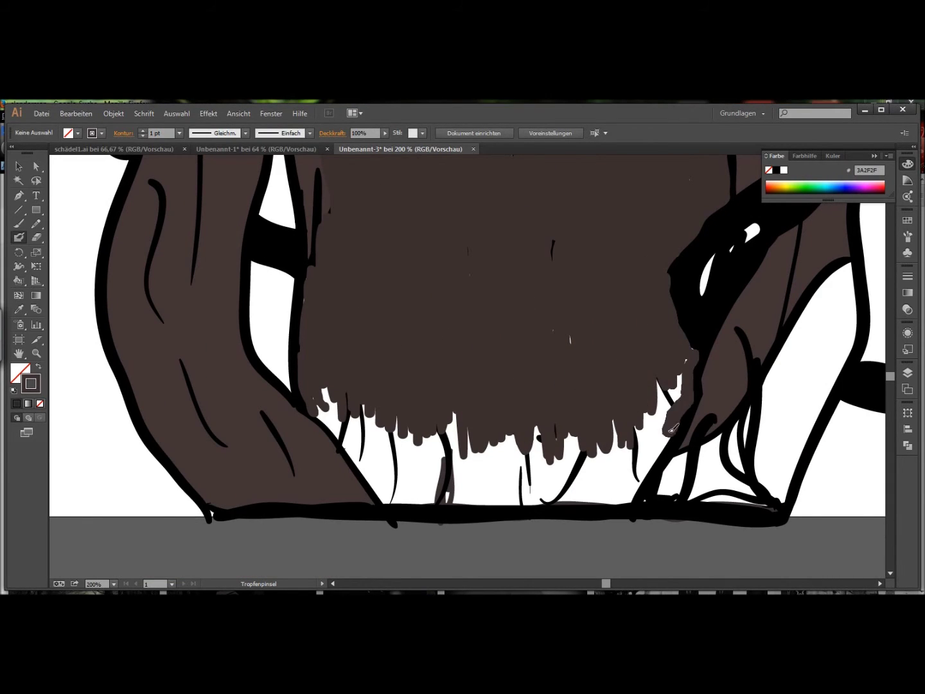
# Cover the remaining white gaps along the vest bottom and both corners with brown
pyautogui.scroll(-1, 616, 425)
pyautogui.moveTo(344, 408)
pyautogui.mouseDown()
pyautogui.moveTo(514, 462)
pyautogui.moveTo(613, 517)
pyautogui.moveTo(417, 514)
pyautogui.moveTo(385, 489)
pyautogui.mouseUp()
pyautogui.moveTo(227, 474); pyautogui.dragTo(370, 508)
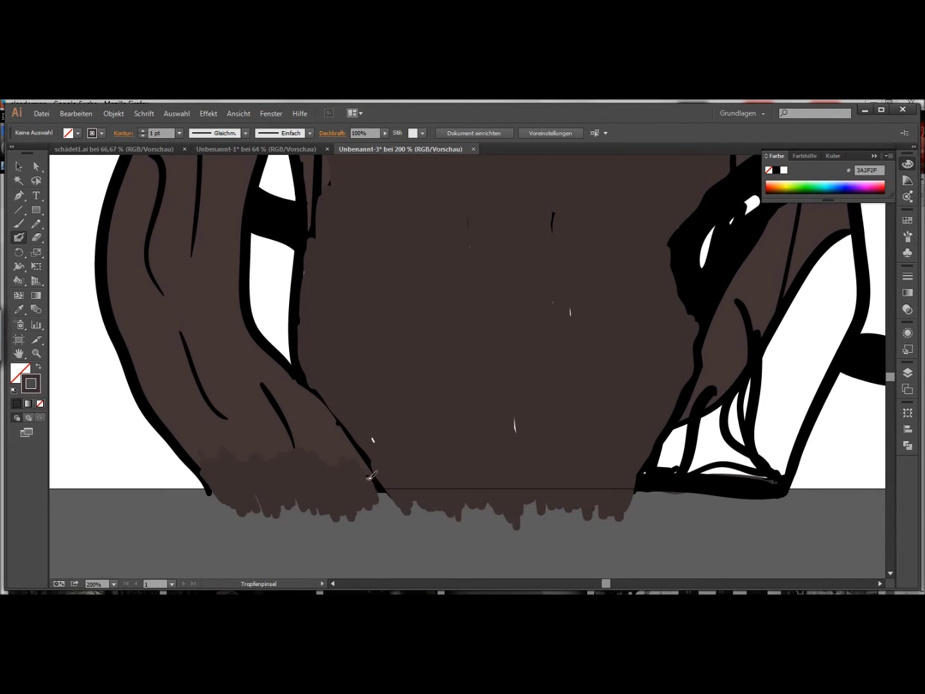
pyautogui.scroll(1, 646, 495)
pyautogui.moveTo(643, 500); pyautogui.dragTo(775, 531)
pyautogui.moveTo(719, 449)
pyautogui.mouseDown()
pyautogui.moveTo(801, 469)
pyautogui.moveTo(858, 337)
pyautogui.mouseUp()
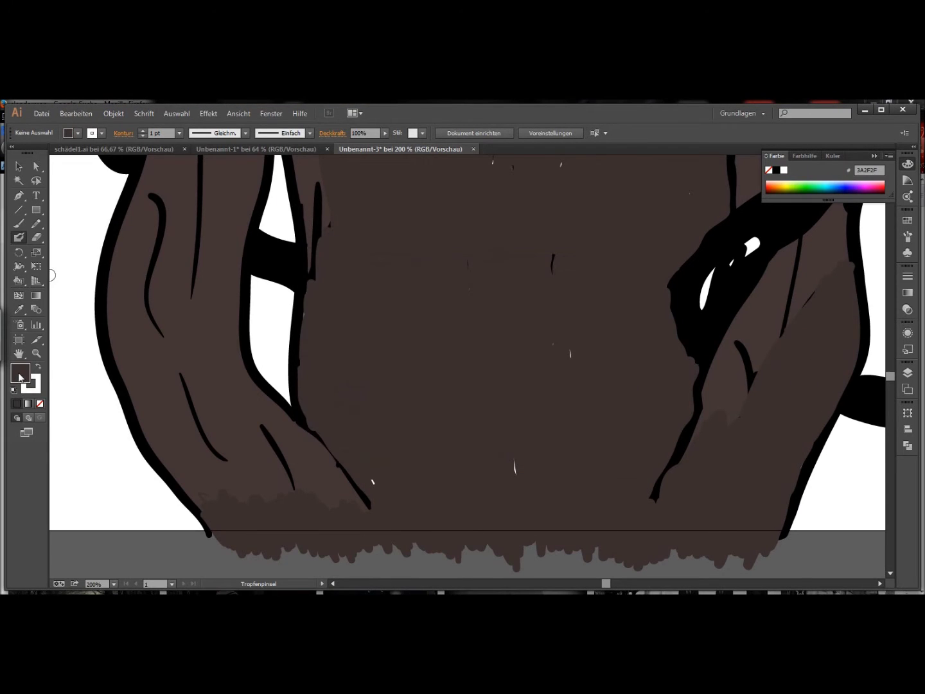
pyautogui.press('k')
pyautogui.scroll(5, 369, 443)
pyautogui.scroll(10, 371, 443)
pyautogui.scroll(-15, 605, 438)
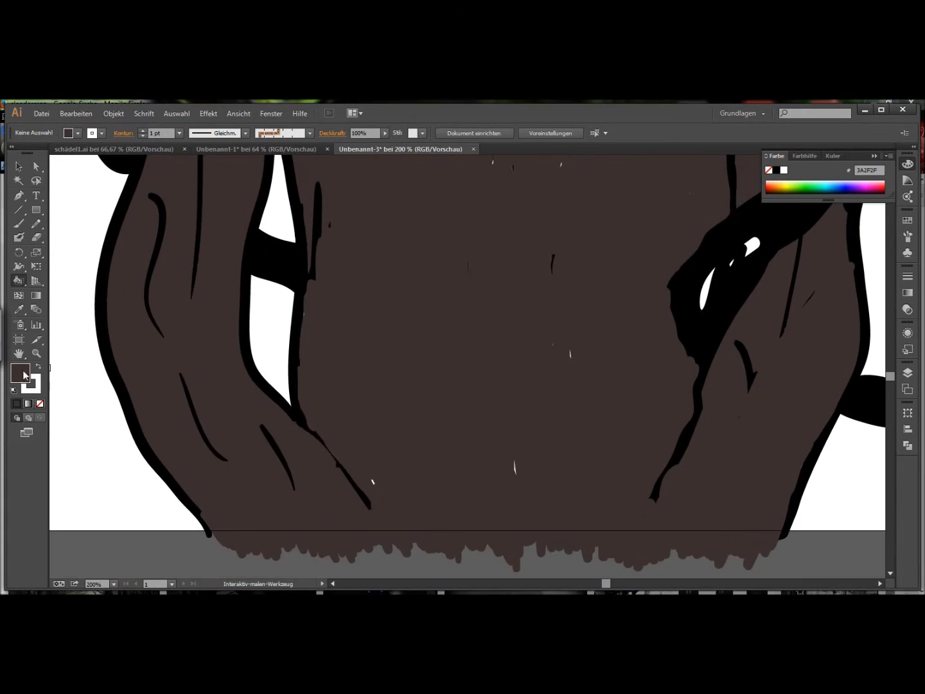
pyautogui.hotkey('shift', 'b')
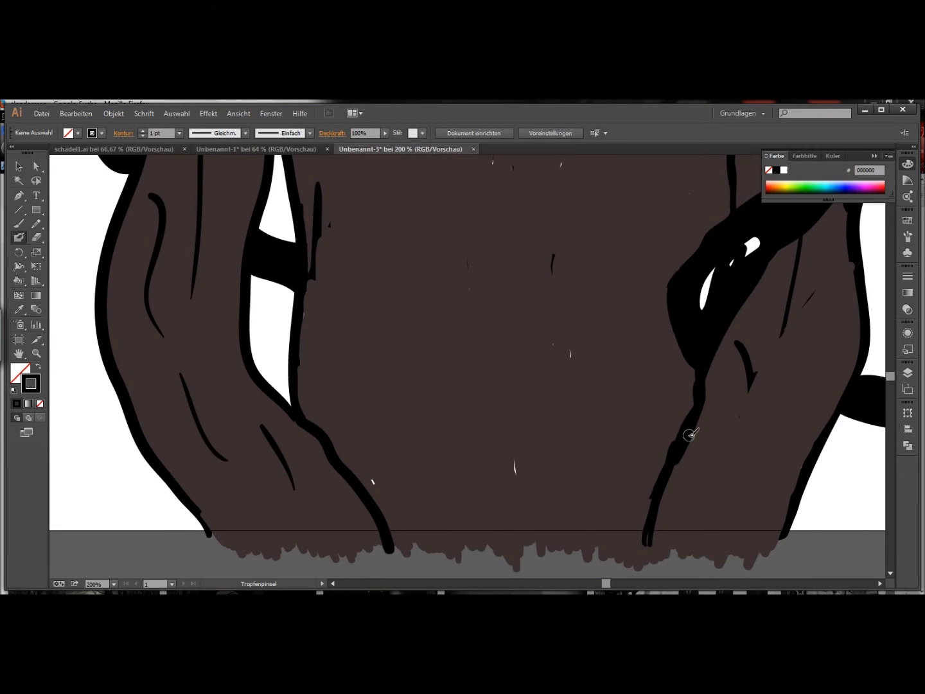
# Scroll over the brown grain-lined suit to review it
pyautogui.scroll(5, 526, 349)
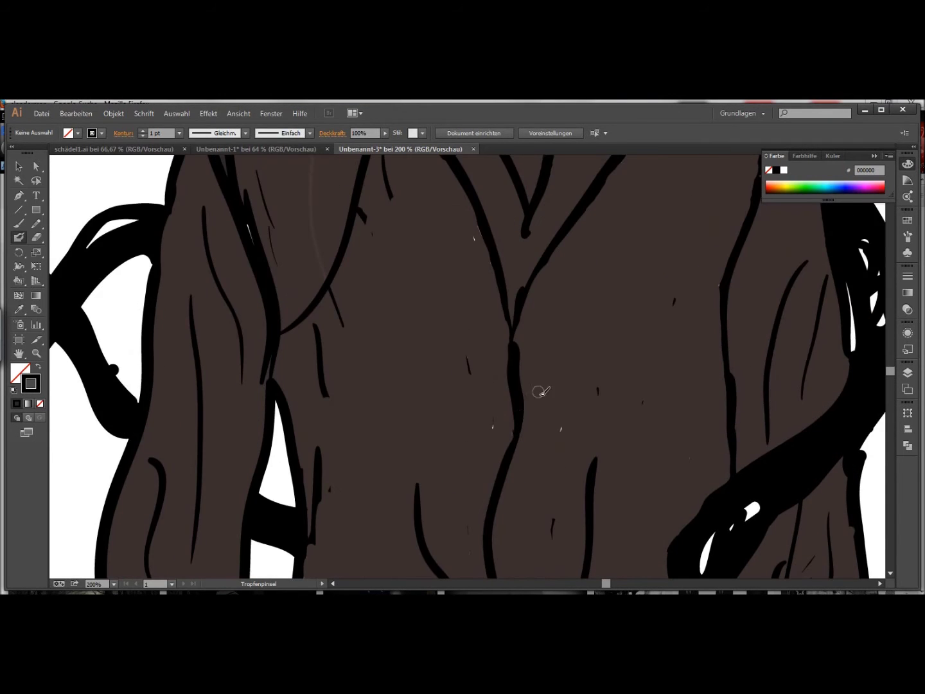
pyautogui.scroll(-4, 523, 385)
pyautogui.scroll(6, 501, 385)
pyautogui.scroll(3, 643, 431)
pyautogui.scroll(-10, 565, 289)
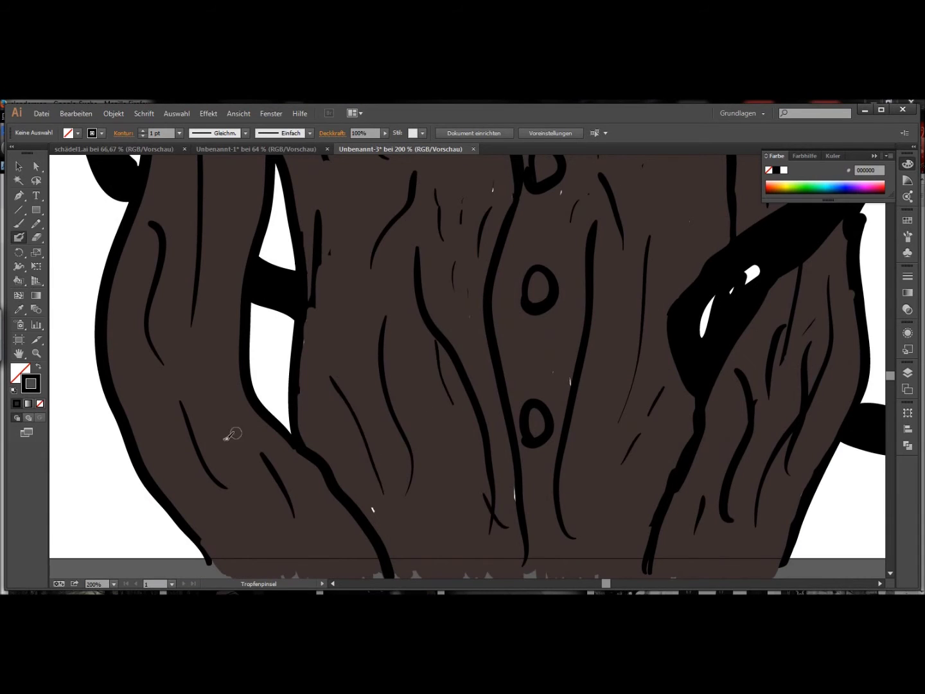
pyautogui.scroll(7, 349, 416)
# Zoom out to the whole artboard and undo the dark red fill on the small sketch
pyautogui.press('z')
pyautogui.keyDown('alt'); pyautogui.click(529, 361); pyautogui.keyUp('alt')
pyautogui.click(430, 419)
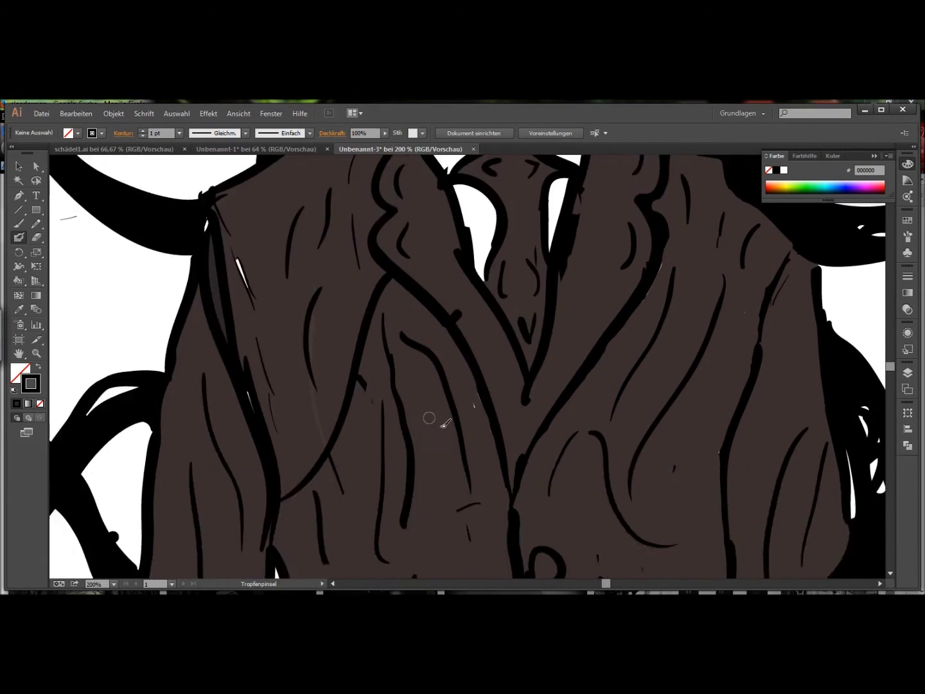
pyautogui.keyDown('alt'); pyautogui.click(320, 279); pyautogui.keyUp('alt')
pyautogui.keyDown('alt'); pyautogui.click(440, 386); pyautogui.keyUp('alt')
pyautogui.scroll(1, 511, 302)
pyautogui.hotkey('ctrl', 'z')
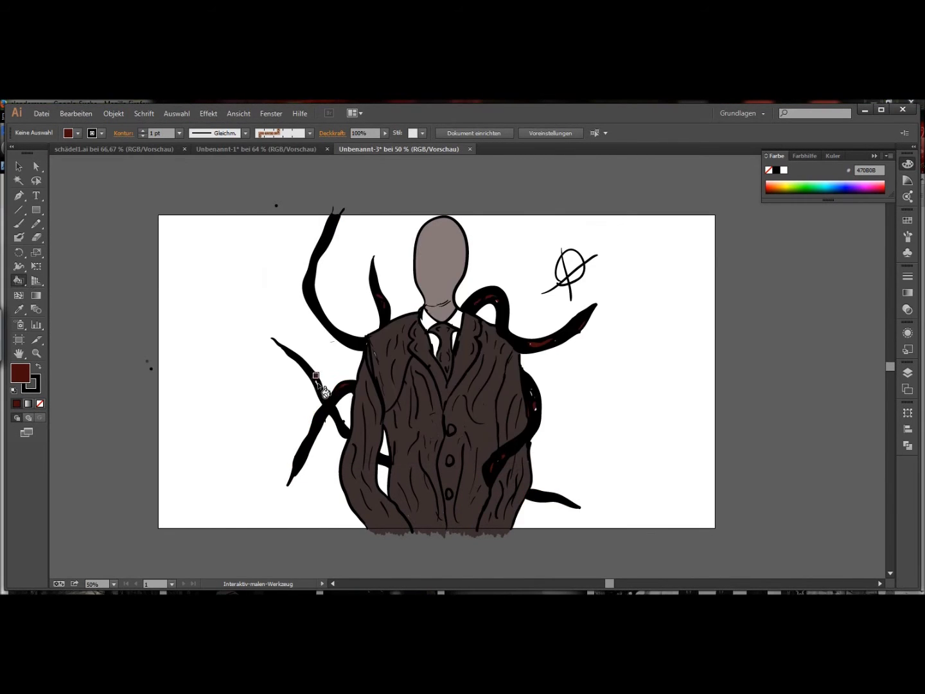
# Dismiss the Live Paint tip and undo a stray Blob Brush test stroke
pyautogui.scroll(2, 64, 319)
pyautogui.scroll(-5, 65, 319)
pyautogui.click(64, 318)
pyautogui.click(645, 430)
pyautogui.hotkey('shift', 'b')
pyautogui.moveTo(354, 495); pyautogui.dragTo(504, 494)
pyautogui.hotkey('ctrl', 'z')
# Sample the face grey with the Eyedropper, darken it in the Color Picker and zoom in on the face
pyautogui.click(18, 309)
pyautogui.click(441, 211)
pyautogui.doubleClick(20, 373)
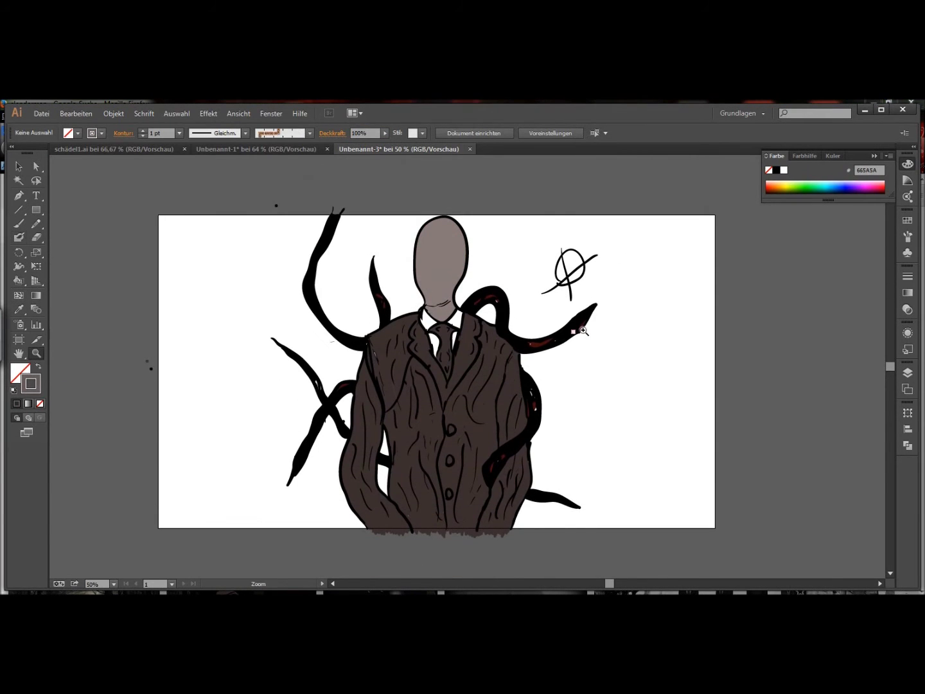
pyautogui.moveTo(583, 331); pyautogui.dragTo(305, 196)
pyautogui.hotkey('ctrl', 'z')
# At 29% opacity, shade the right side of the face down to the chin
pyautogui.press('2')
pyautogui.press('9')
pyautogui.moveTo(493, 354); pyautogui.dragTo(485, 258)
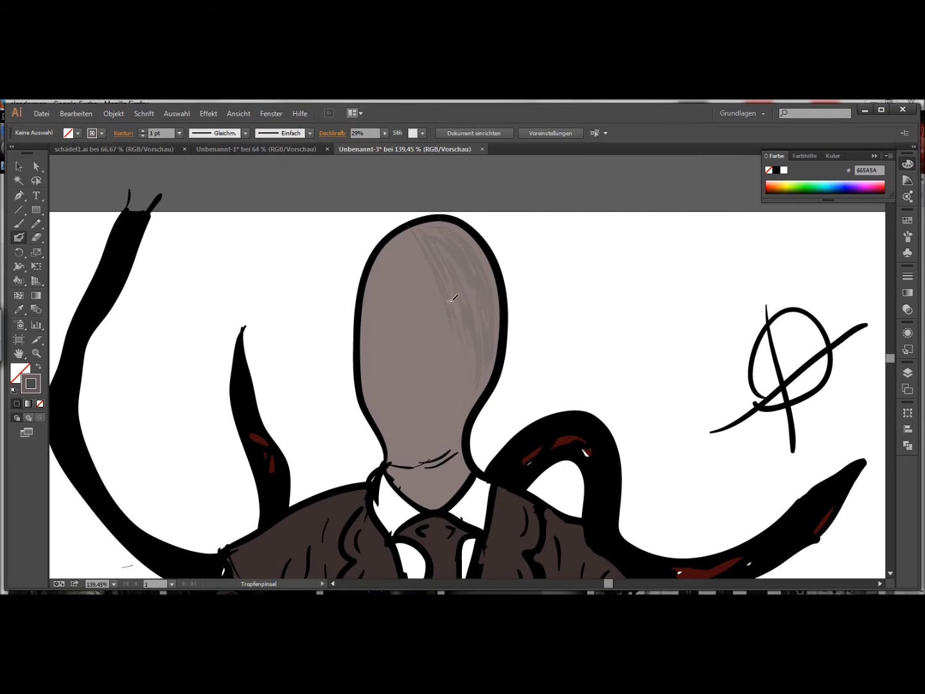
pyautogui.moveTo(451, 299); pyautogui.dragTo(445, 501)
pyautogui.scroll(-5, 448, 292)
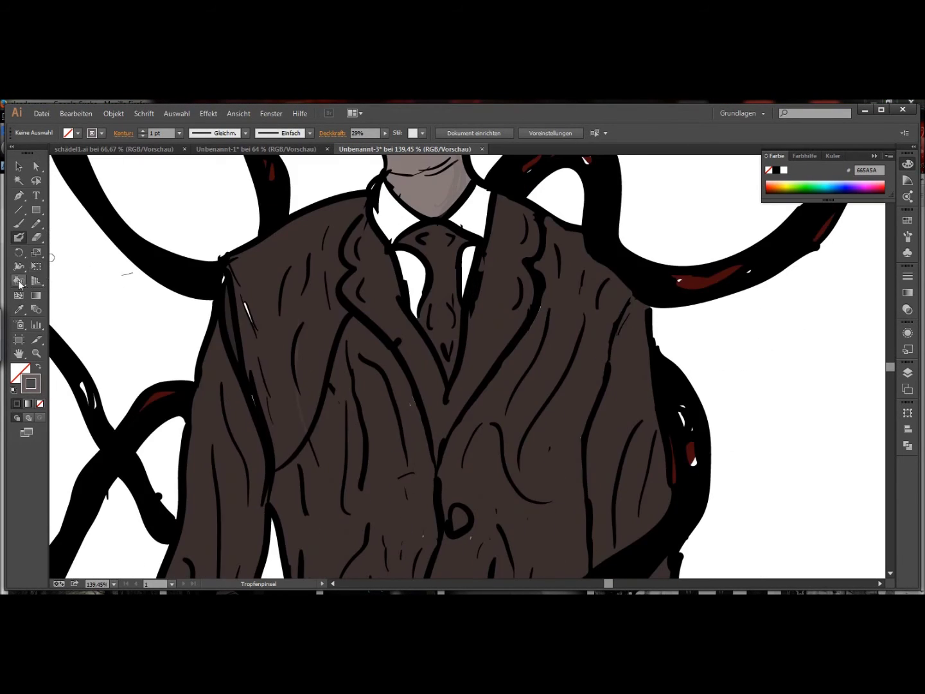
# Pick dark brown 2D2525 for the Blob Brush, swap fill and stroke, and set opacity to 31%
pyautogui.doubleClick(21, 373)
pyautogui.press('Escape')
pyautogui.press('i')
pyautogui.click(526, 283)
pyautogui.hotkey('shift', 'b')
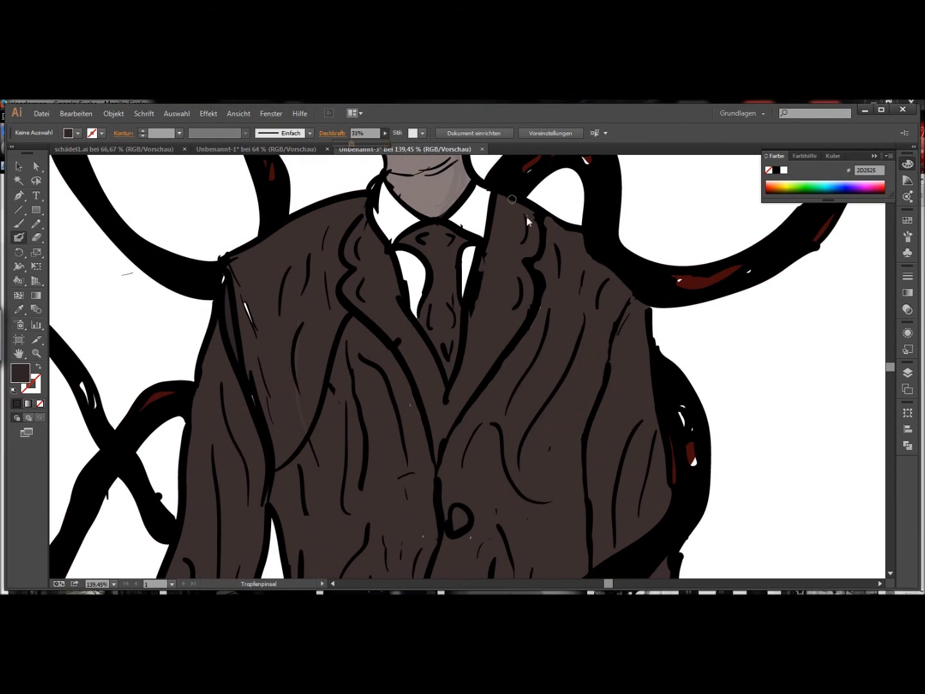
pyautogui.hotkey('shift', 'x')
pyautogui.press('3')
pyautogui.press('1')
# Shade the suit's right shoulder and side at 31%, then move Ebene 3 into Ebene 2
pyautogui.moveTo(598, 276); pyautogui.dragTo(649, 501)
pyautogui.moveTo(610, 360); pyautogui.dragTo(564, 292)
pyautogui.press('6')
pyautogui.press('4')
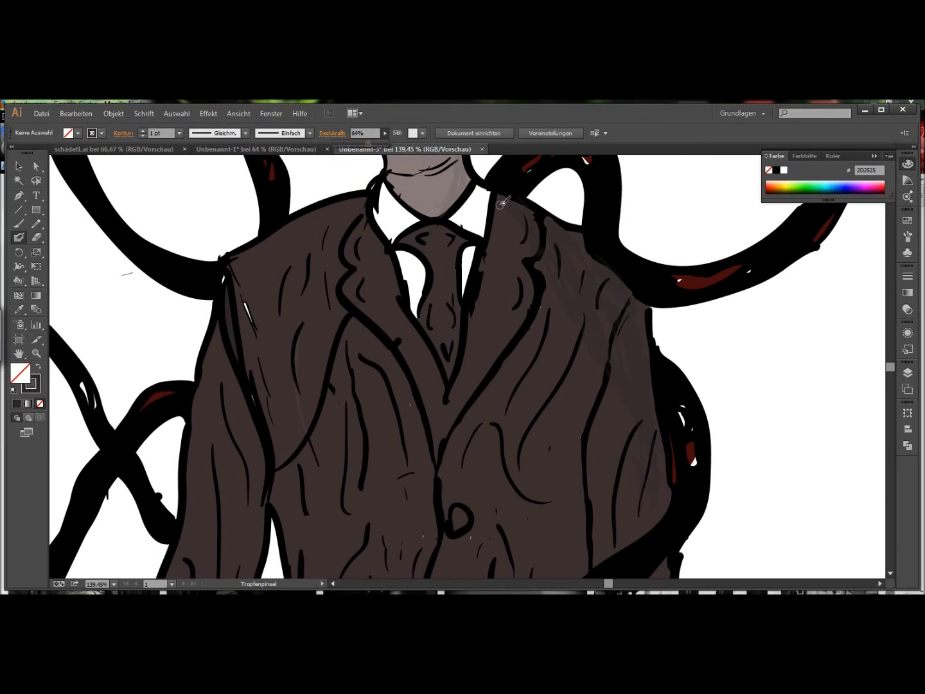
pyautogui.press('F7')
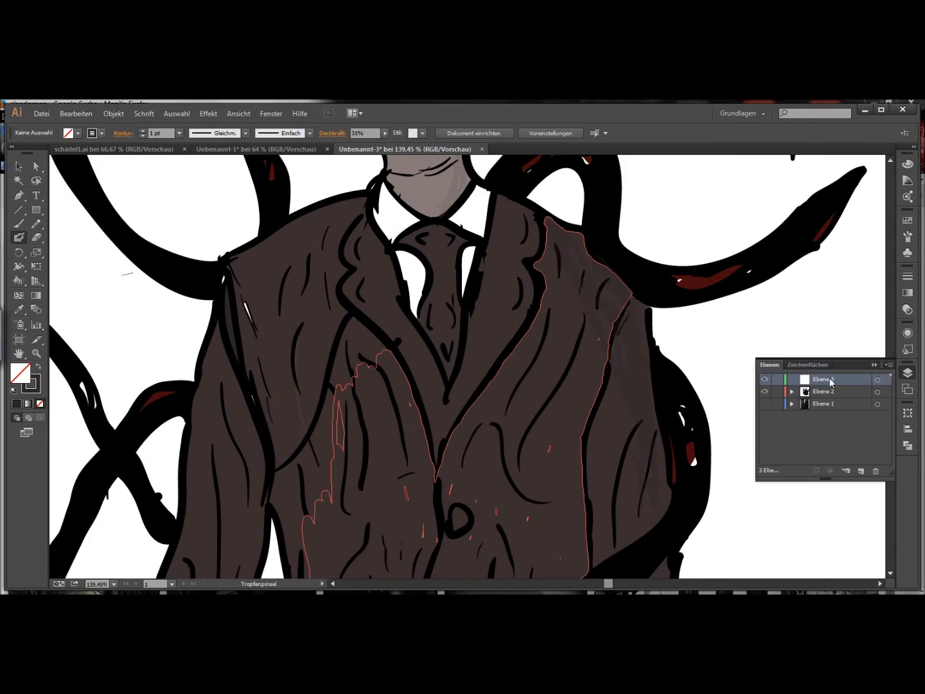
pyautogui.moveTo(830, 382); pyautogui.dragTo(842, 408)
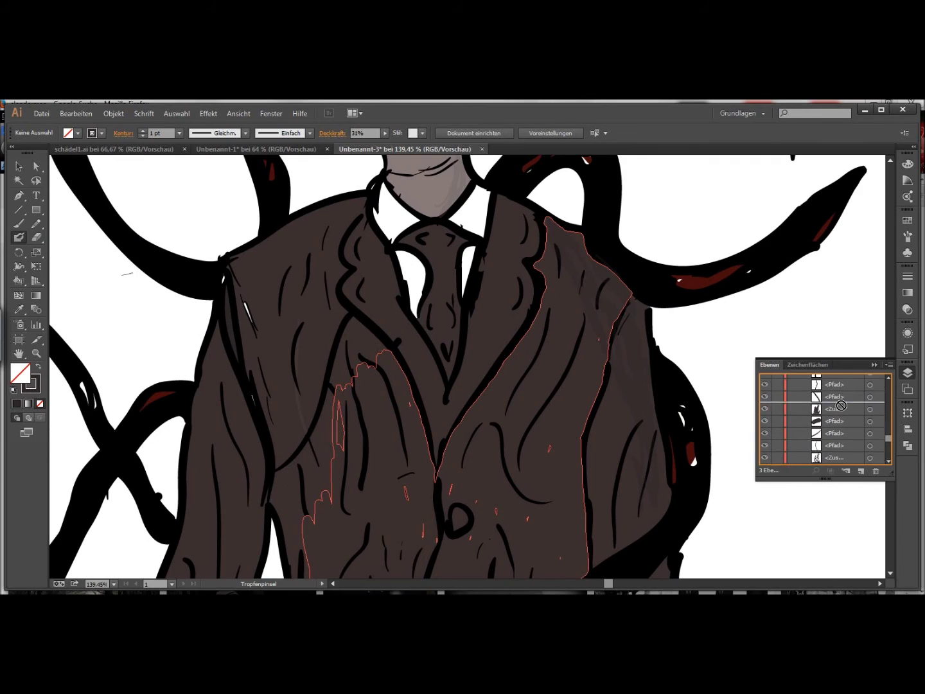
# Paint a 74% opacity shading stroke up the jacket front
pyautogui.press('F6')
pyautogui.press('7')
pyautogui.press('4')
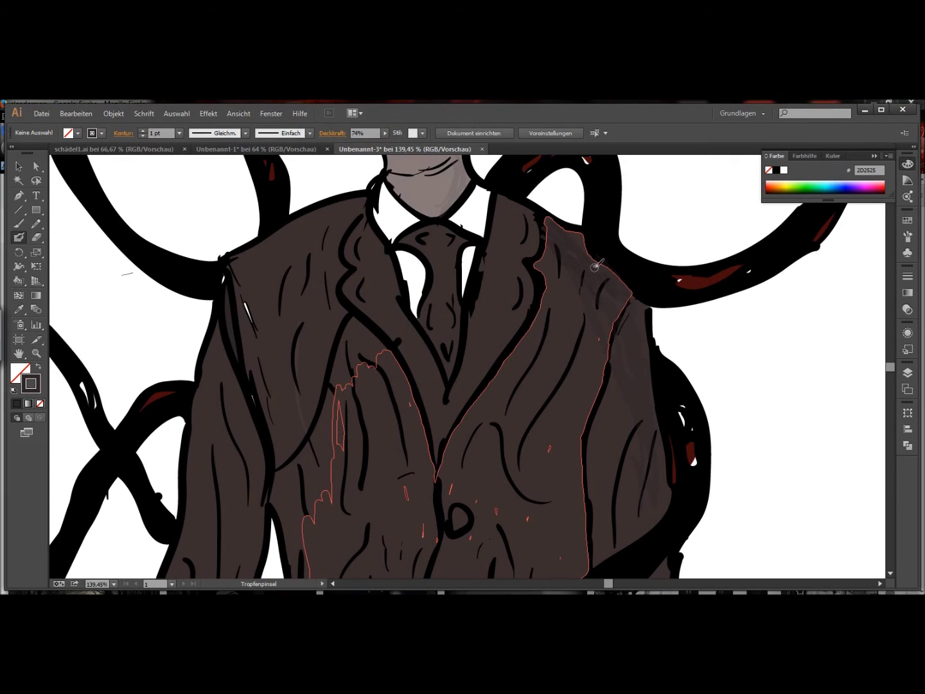
pyautogui.moveTo(278, 471); pyautogui.dragTo(346, 321)
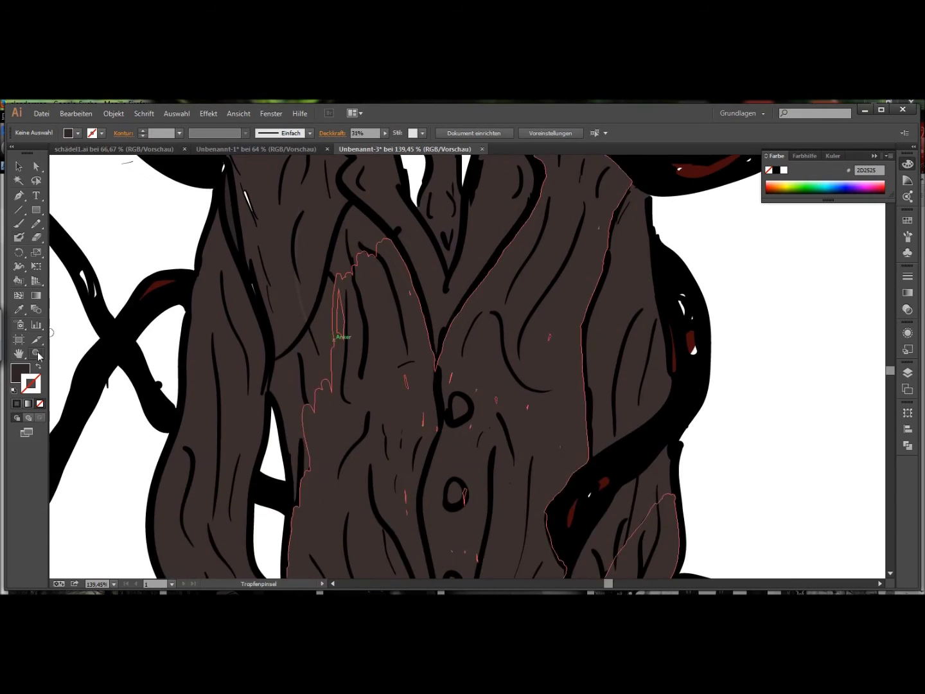
pyautogui.scroll(-5, 340, 334)
pyautogui.scroll(3, 666, 485)
pyautogui.click(908, 373)
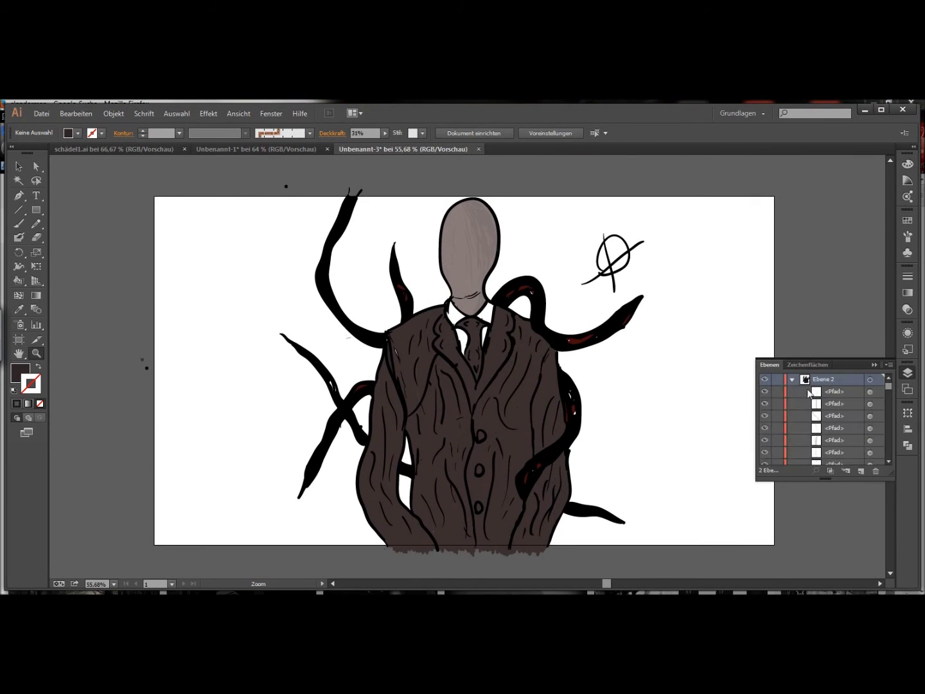
# Undo the layer rearrangement and fit the whole drawing in the window
pyautogui.click(114, 113)
pyautogui.hotkey('ctrl', '+')
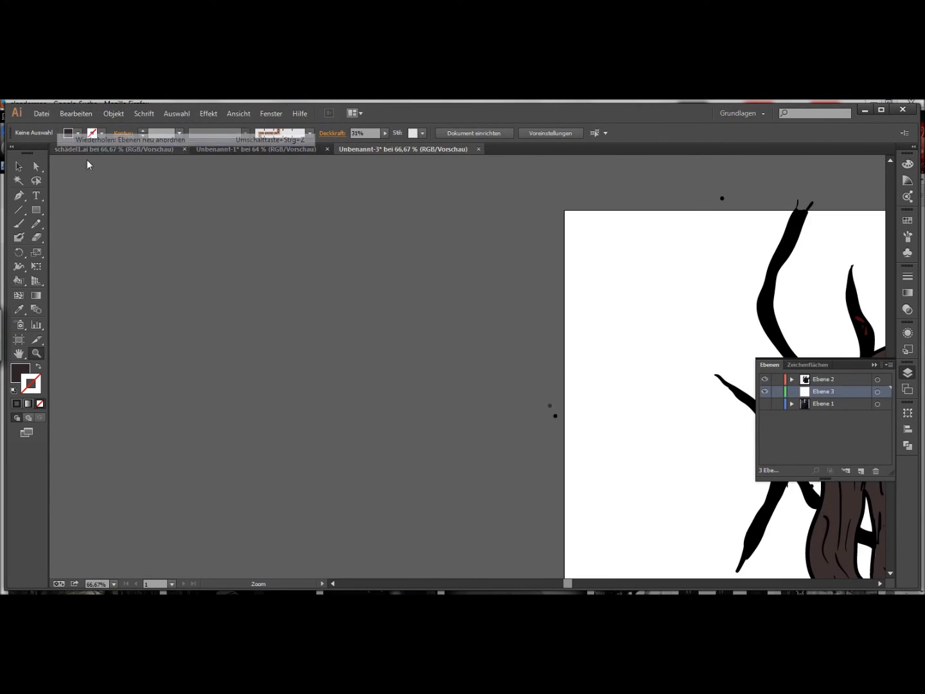
pyautogui.hotkey('ctrl', '0')
pyautogui.hotkey('ctrl', '1')
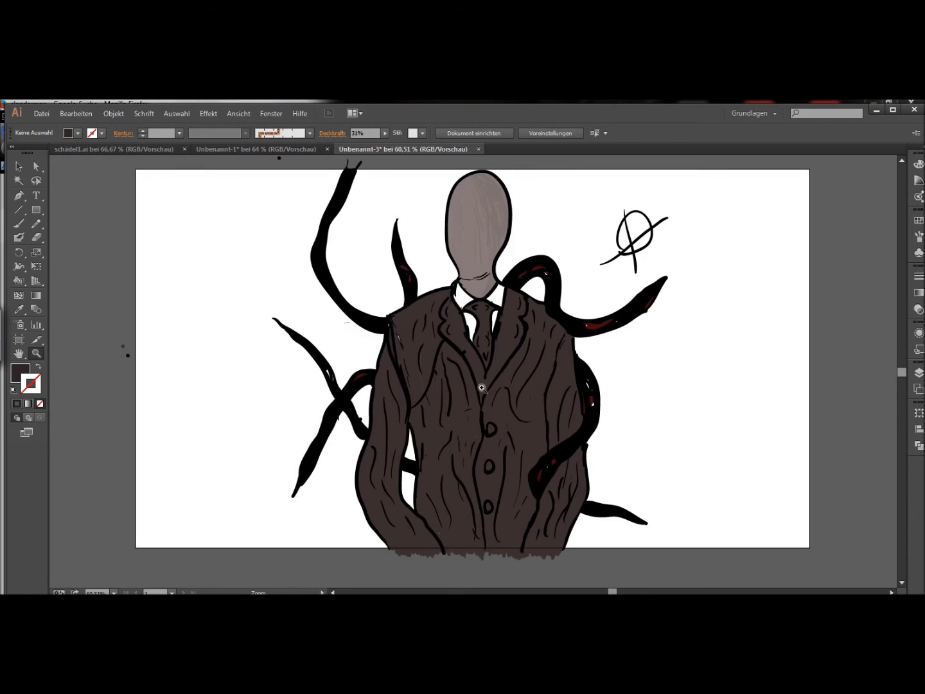
pyautogui.doubleClick(20, 372)
pyautogui.press('Escape')
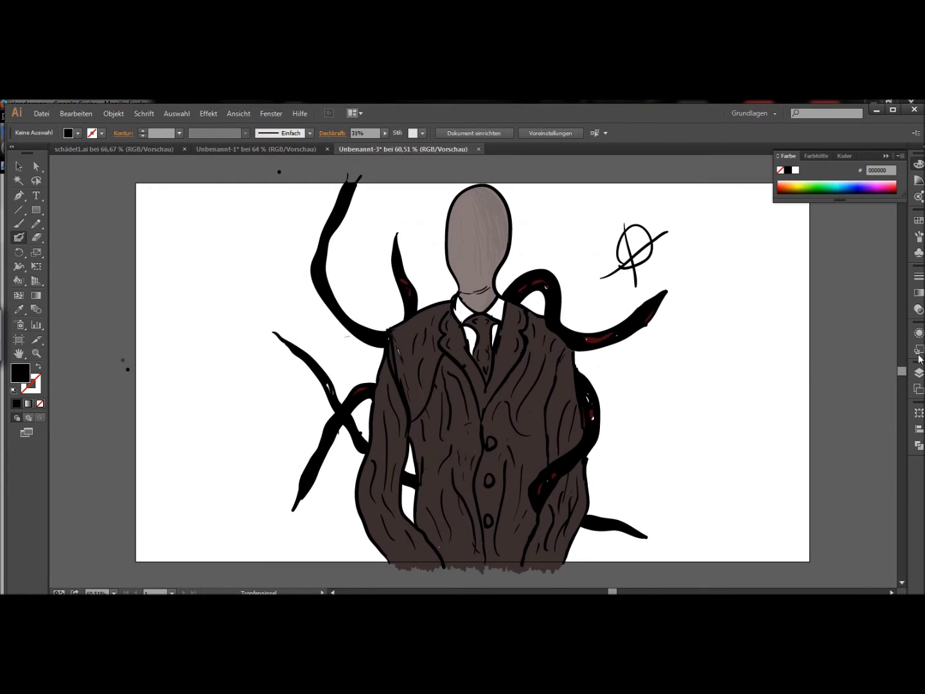
# Drag the Ebene 3 background layer beneath the Slender Man layer and hide it
pyautogui.click(919, 373)
pyautogui.click(124, 111)
pyautogui.click(837, 378)
pyautogui.moveTo(838, 378); pyautogui.dragTo(838, 398)
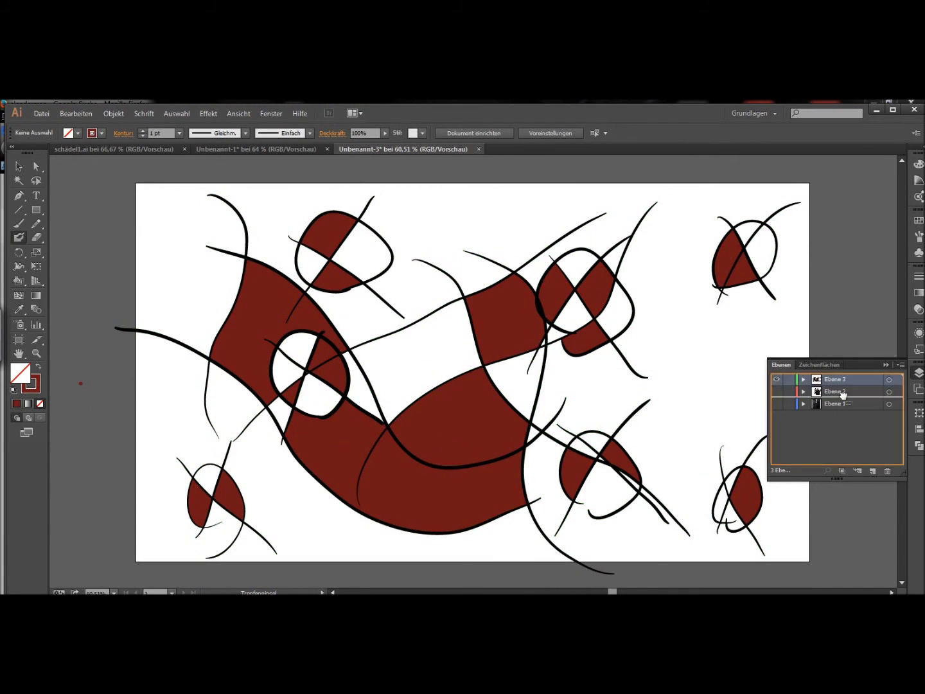
pyautogui.moveTo(829, 378); pyautogui.dragTo(791, 397)
pyautogui.hotkey('ctrl', 'a')
pyautogui.click(776, 390)
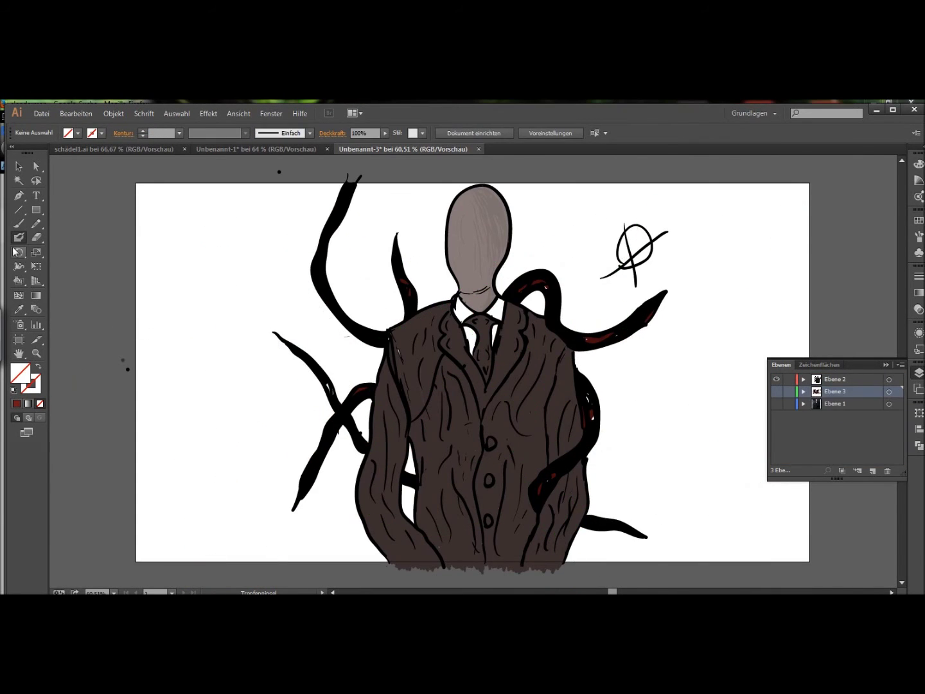
# Zoom to 100% on the tentacles with the Live Paint Bucket and Blob Brush ready
pyautogui.click(18, 281)
pyautogui.press('z')
pyautogui.scroll(2, 258, 350)
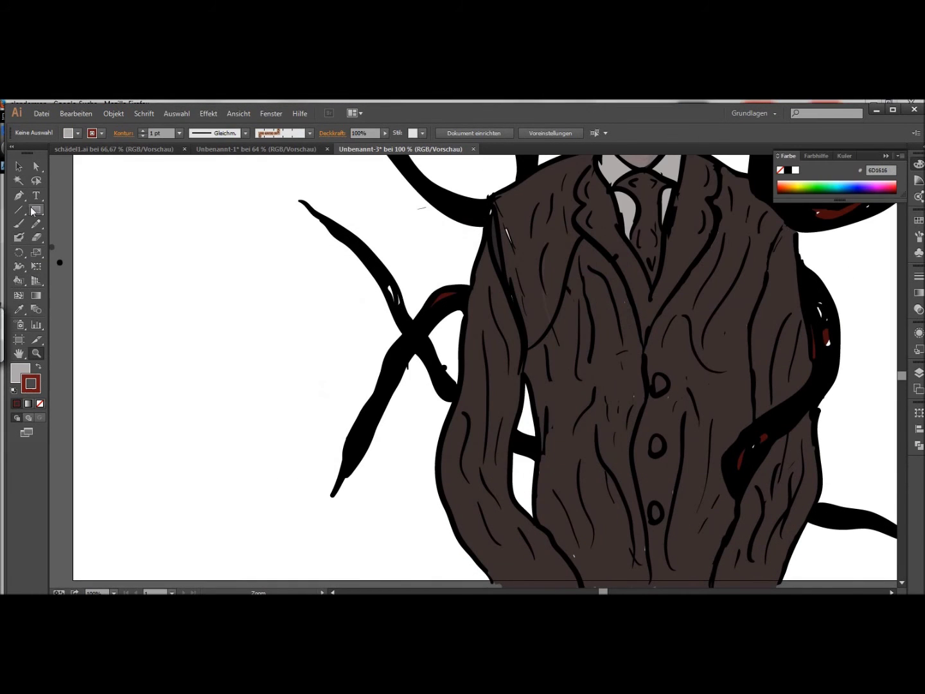
pyautogui.hotkey('shift', 'b')
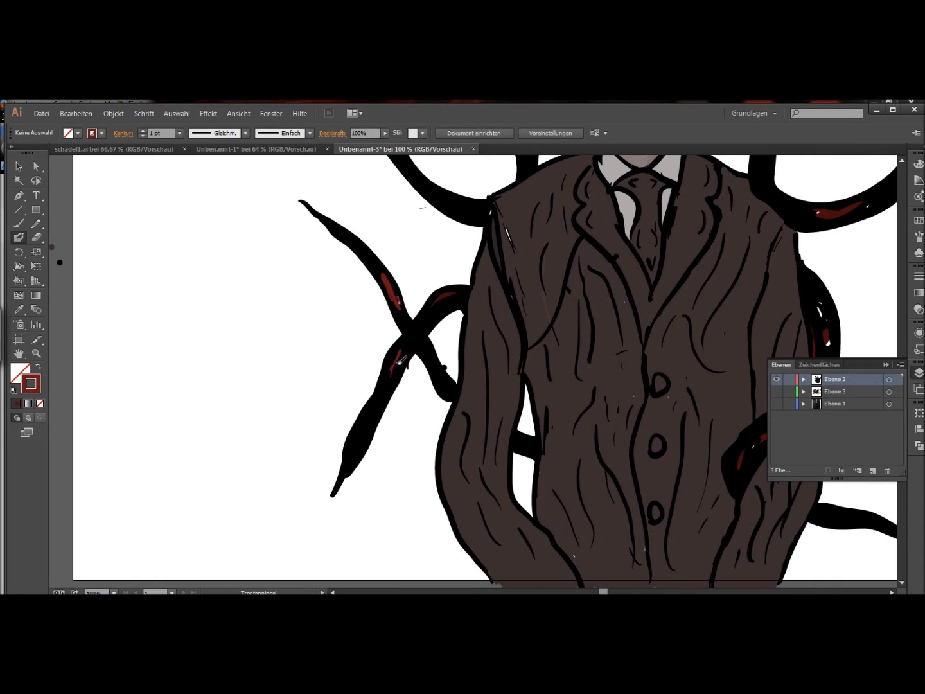
pyautogui.scroll(1, 383, 360)
# Clear the stroke, keep a dark red fill for highlights, and show the Ebene 3 background again
pyautogui.press('k')
pyautogui.doubleClick(21, 373)
pyautogui.press('Escape')
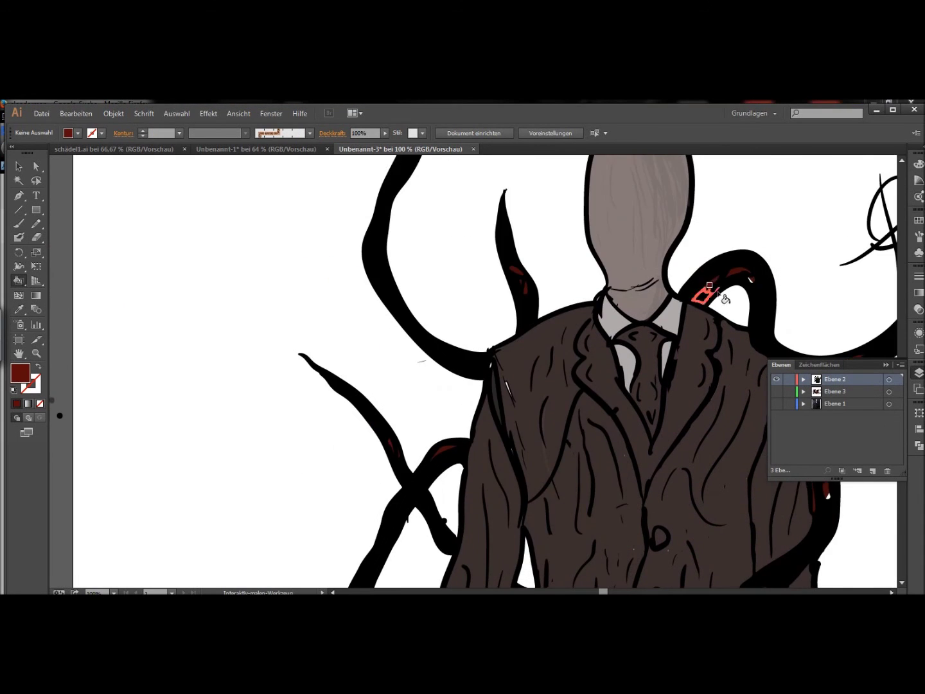
pyautogui.scroll(-5, 832, 263)
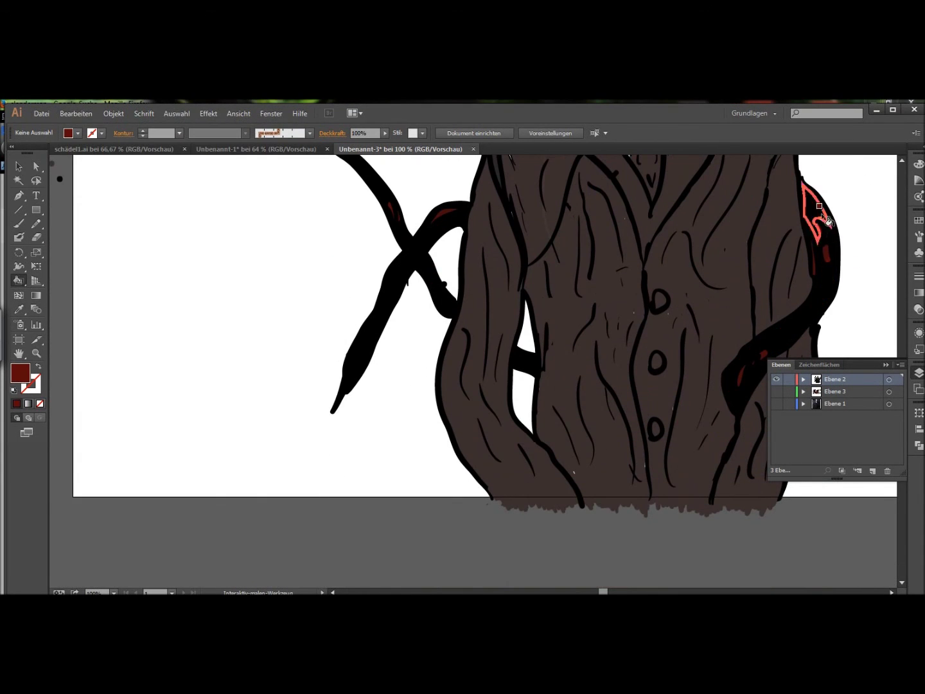
pyautogui.scroll(5, 834, 265)
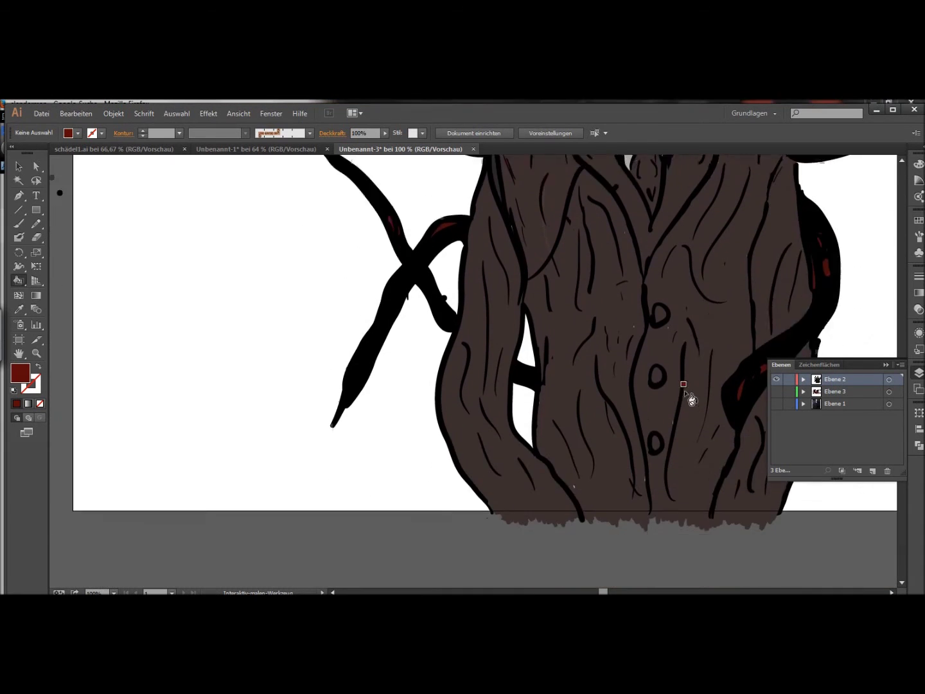
pyautogui.click(36, 354)
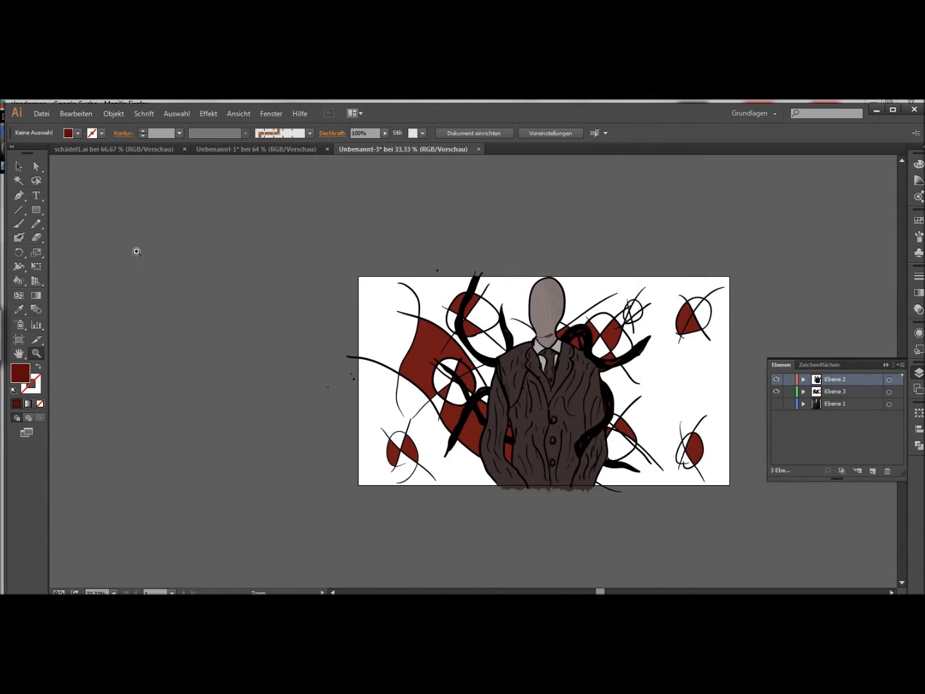